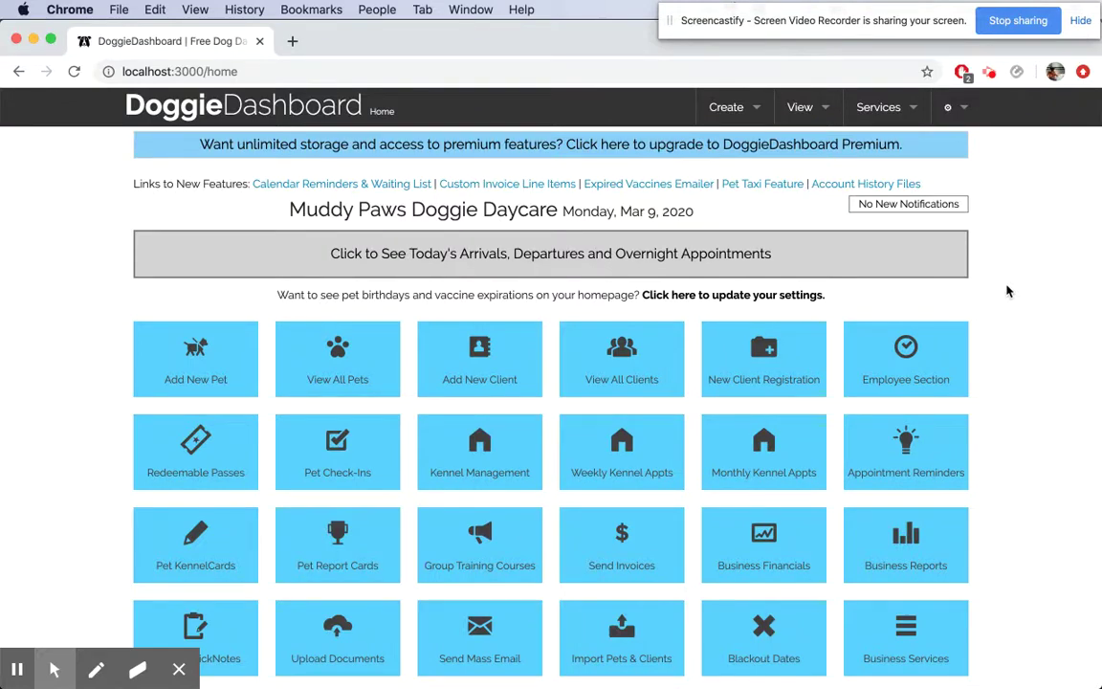
Start a new appointment for Thursday, March 12, 2020 from the weekly calendar and select Dodger as the pet.
scroll(1008, 291, "down", 10)
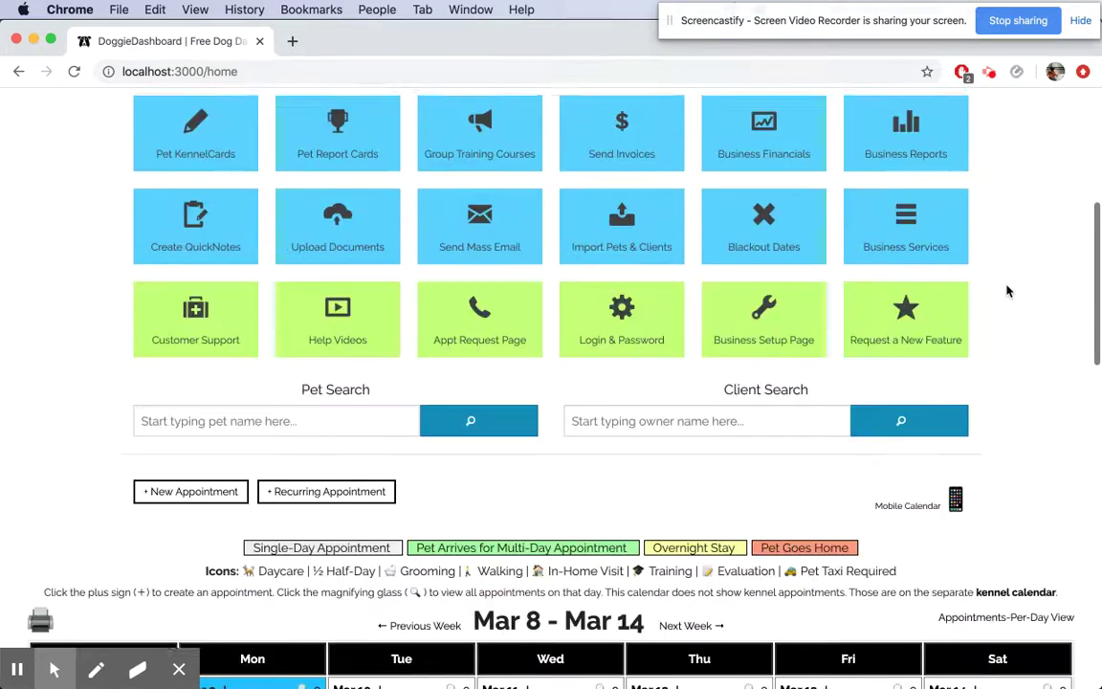
scroll(1008, 291, "down", 5)
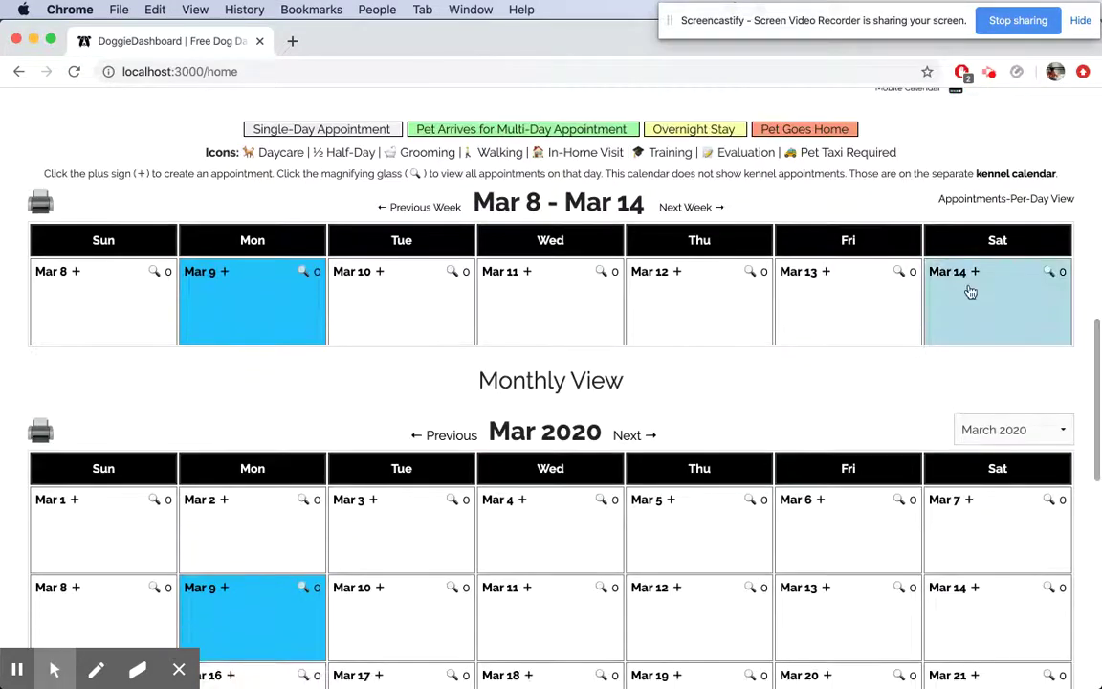
left_click(674, 278)
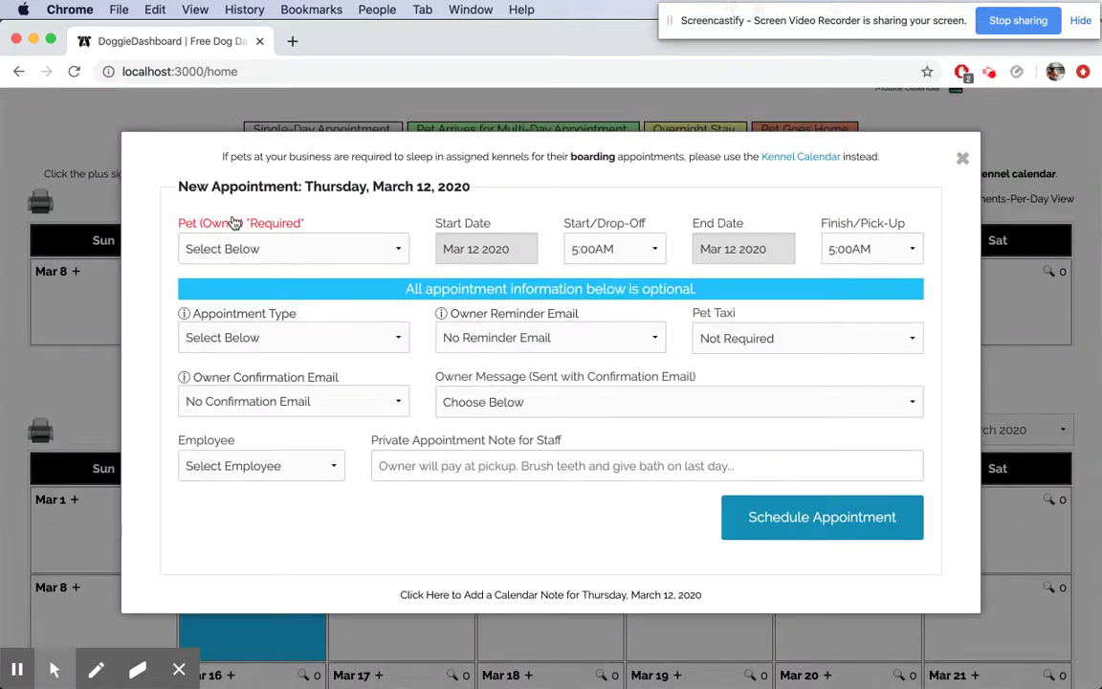
left_click(335, 248)
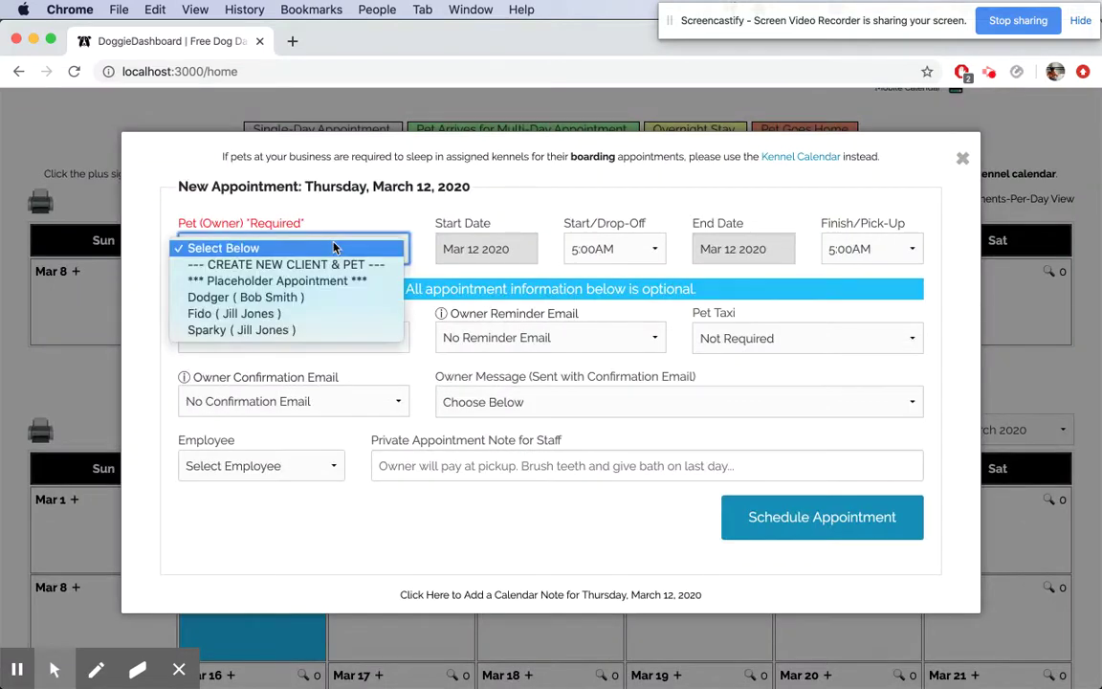
left_click(297, 297)
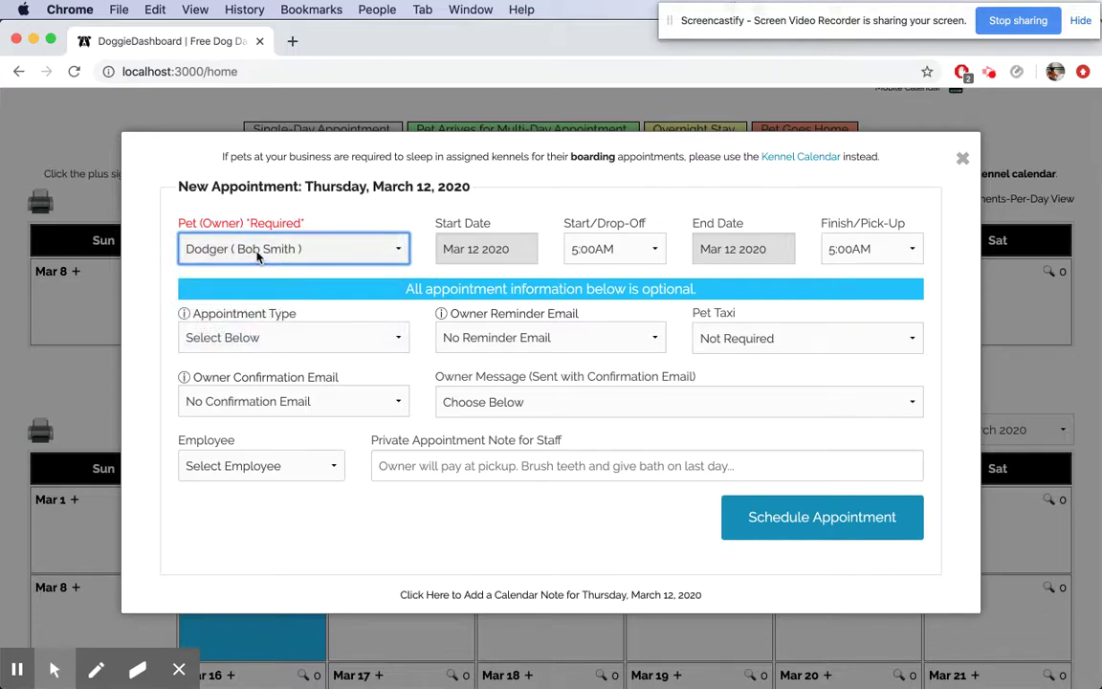
Set the drop-off time to 7:00AM, the pick-up time to 9:00AM and the appointment type to Grooming.
left_click(595, 249)
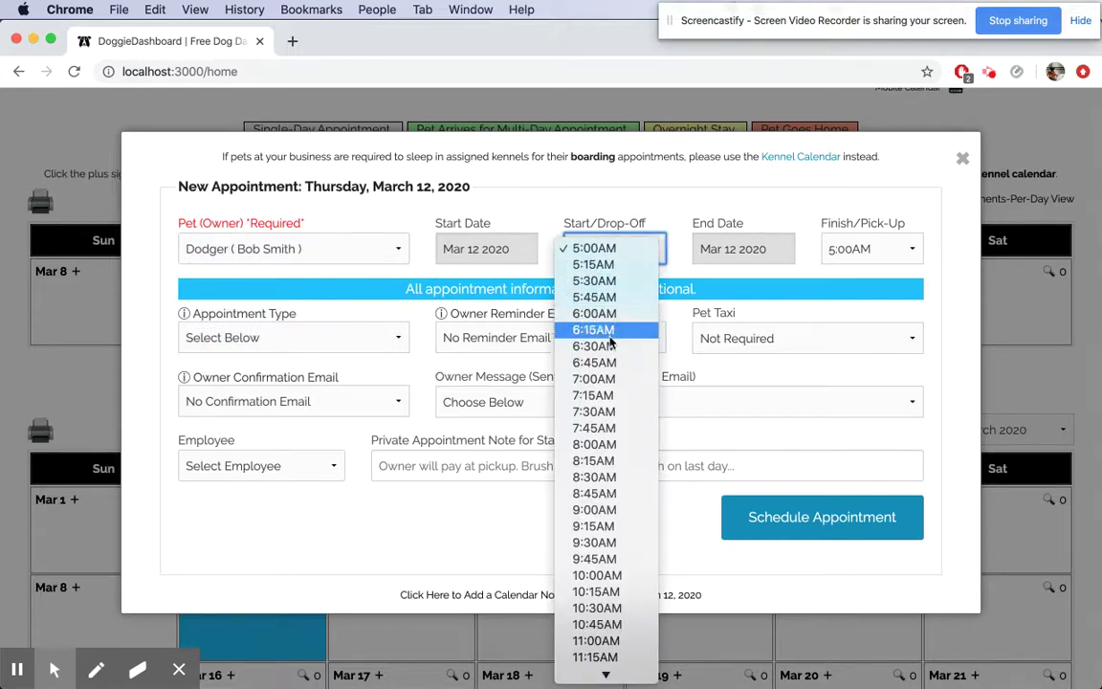
left_click(594, 379)
left_click(869, 249)
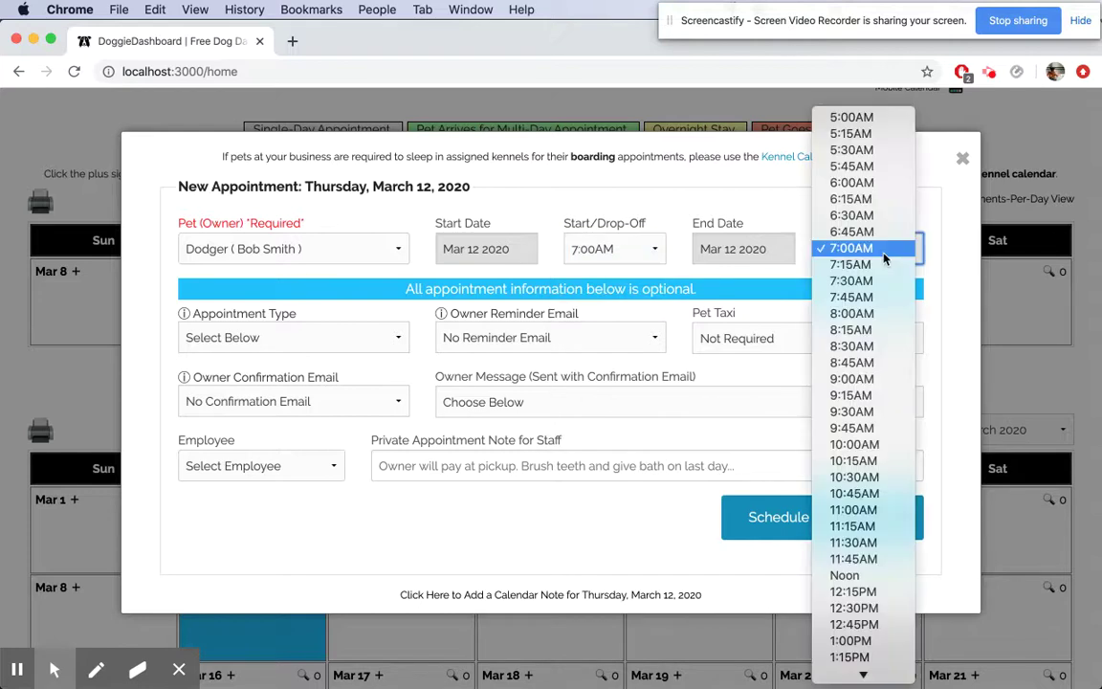
left_click(883, 381)
left_click(362, 338)
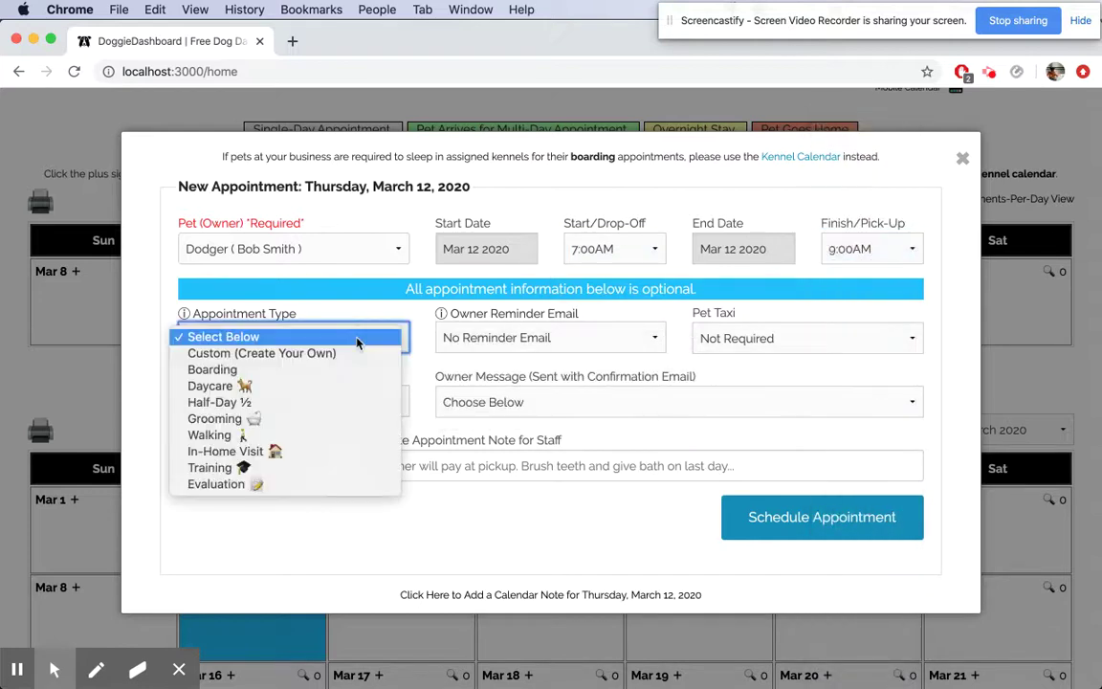
left_click(325, 418)
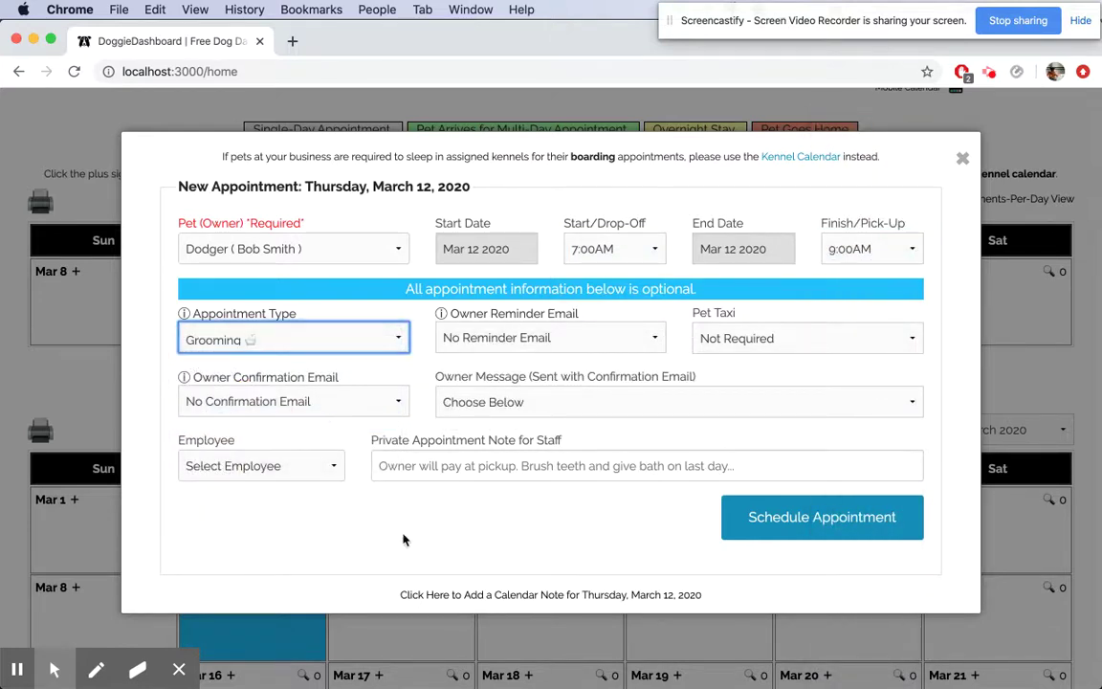
Enter the private staff note "Brush him out before he leaves." for the appointment.
left_click(468, 466)
type("Brush hm")
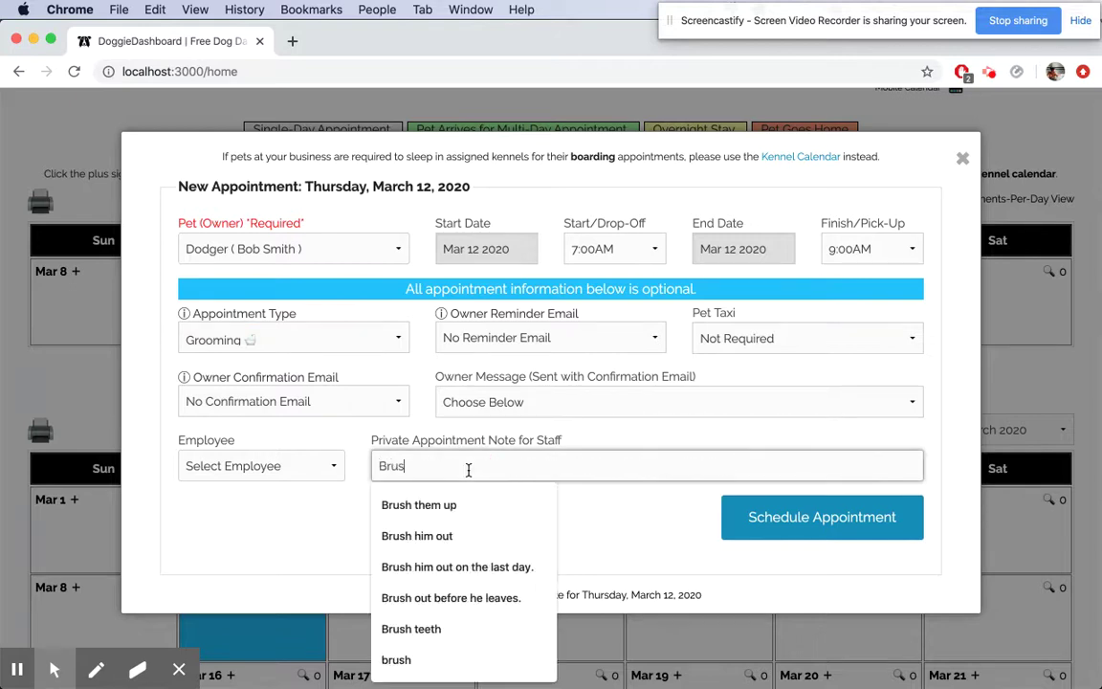
key("BackSpace")
key("BackSpace")
type("im out by")
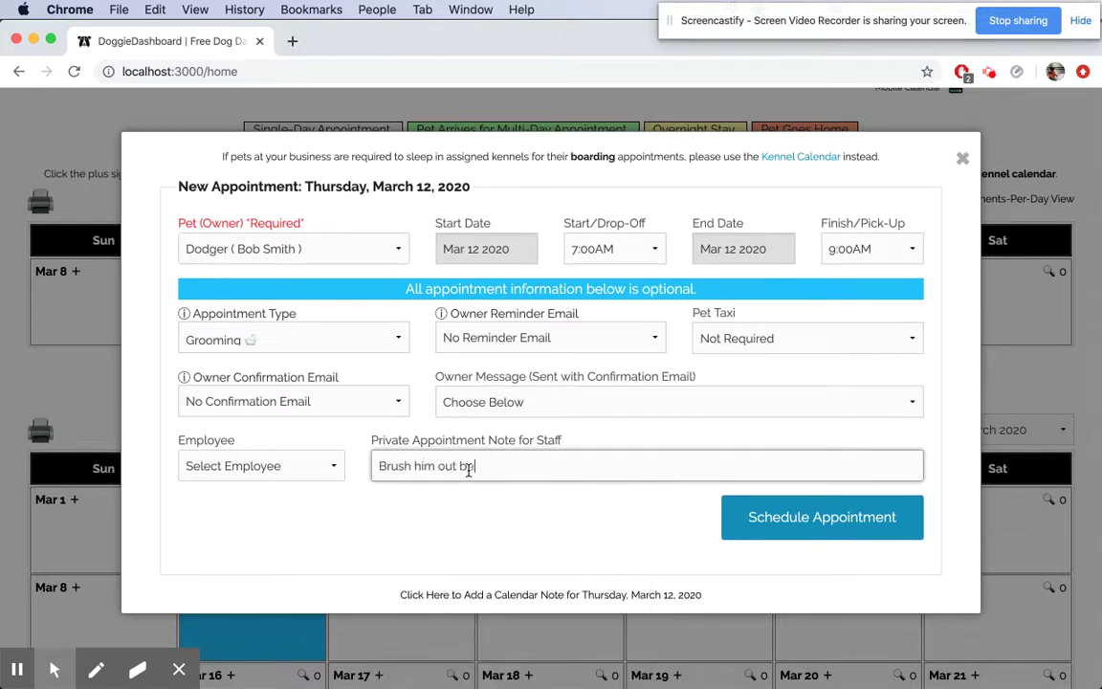
left_click(537, 484)
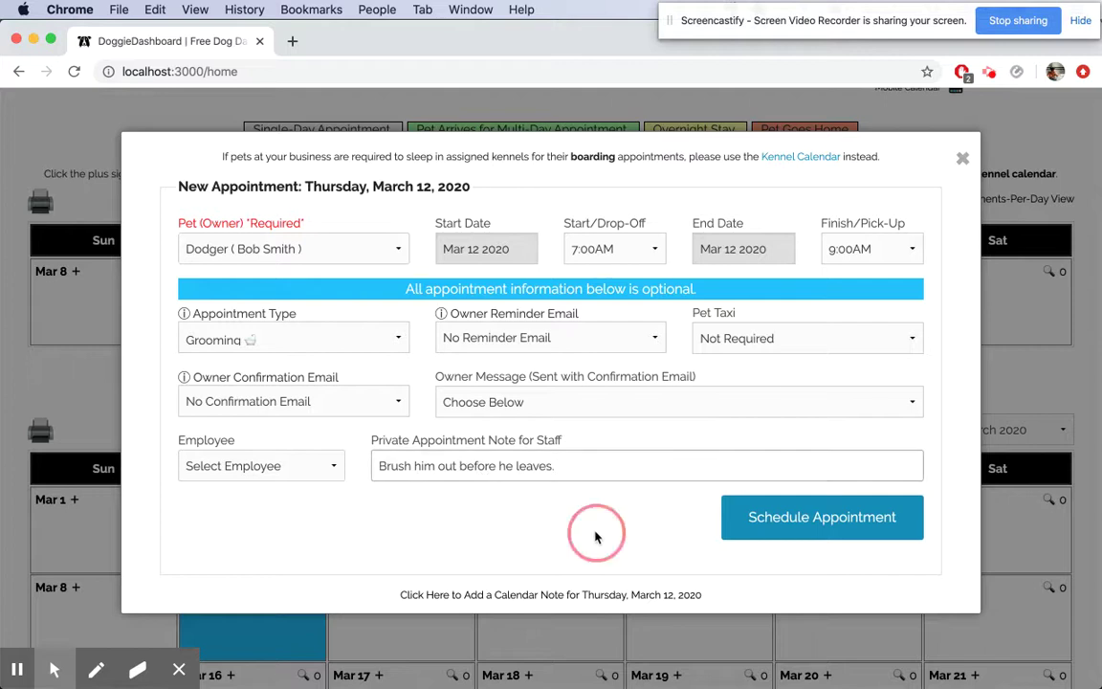
Check the owner email and pet taxi options, keep the pet taxi as Not Required, and schedule the appointment.
mouse_move(494, 314)
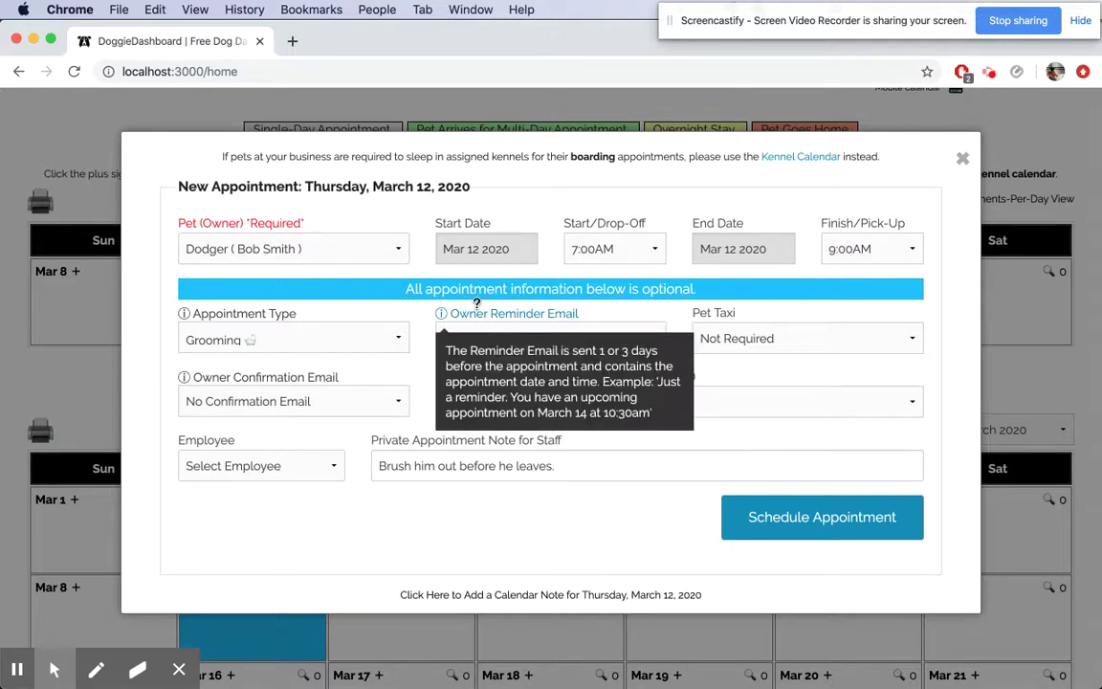
mouse_move(255, 378)
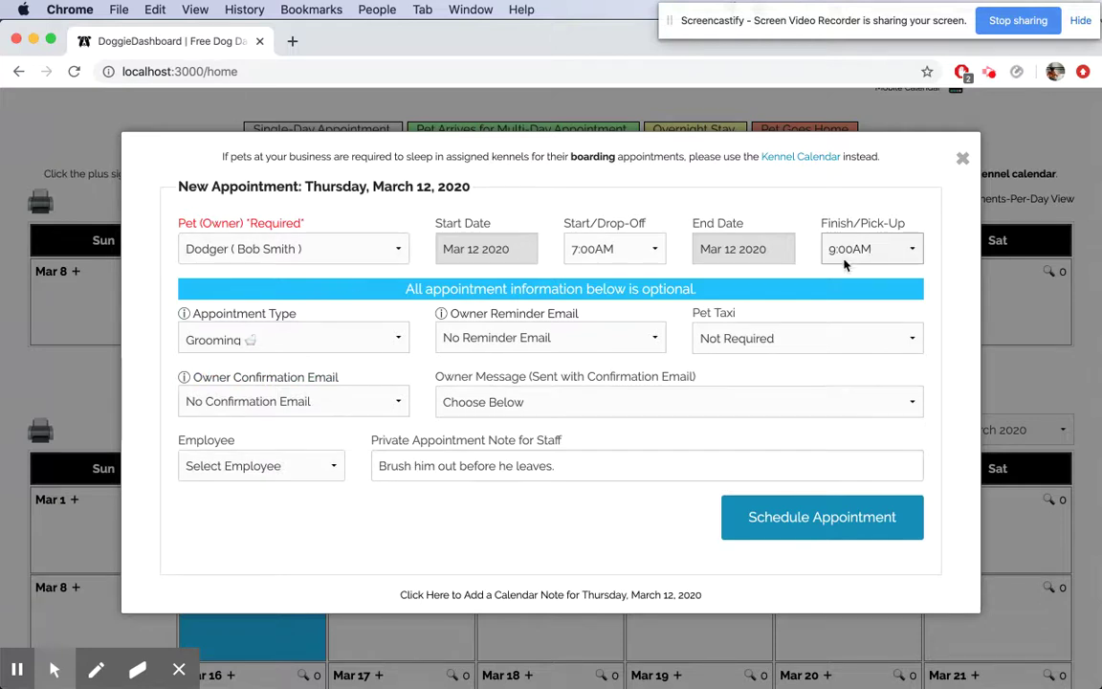
left_click(725, 335)
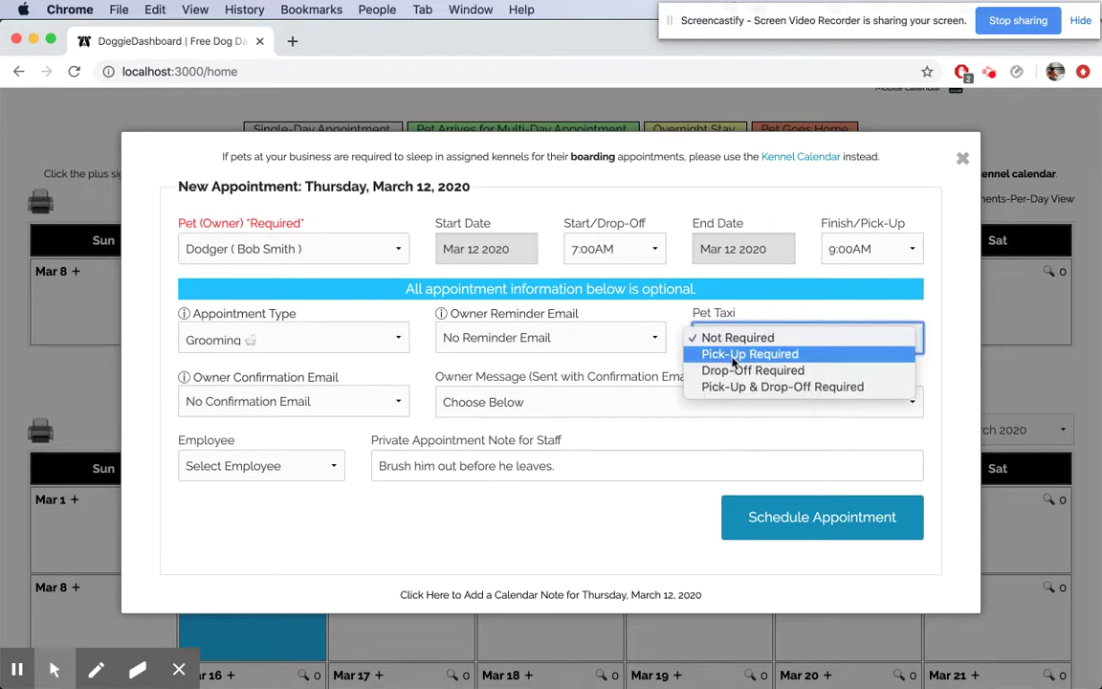
left_click(738, 338)
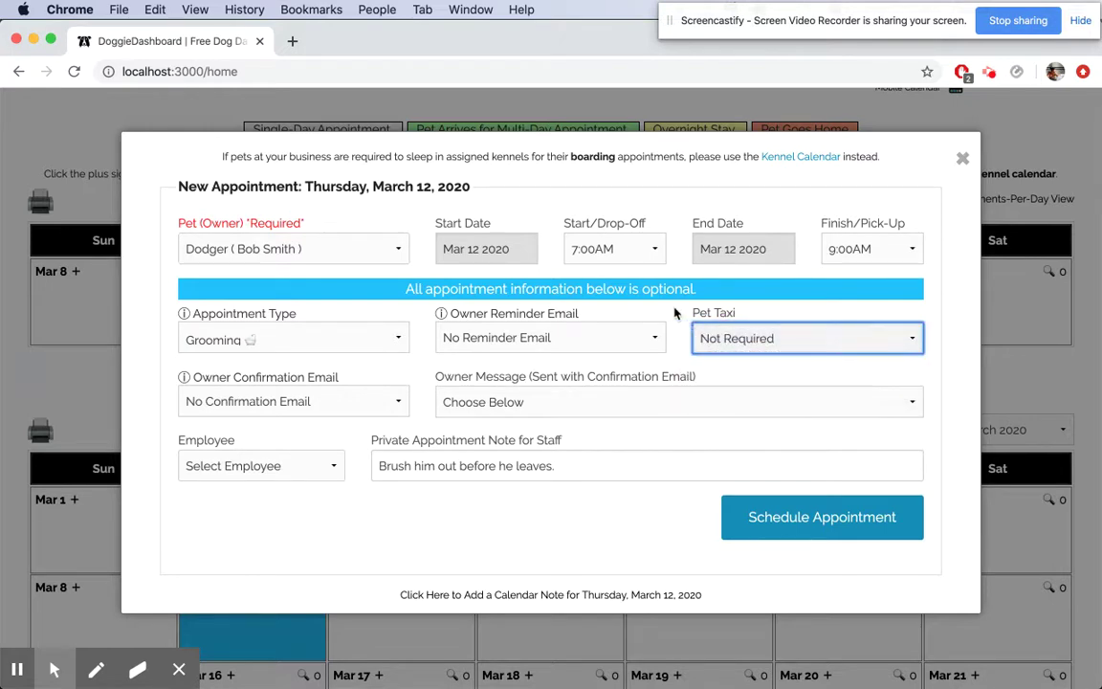
left_click(800, 526)
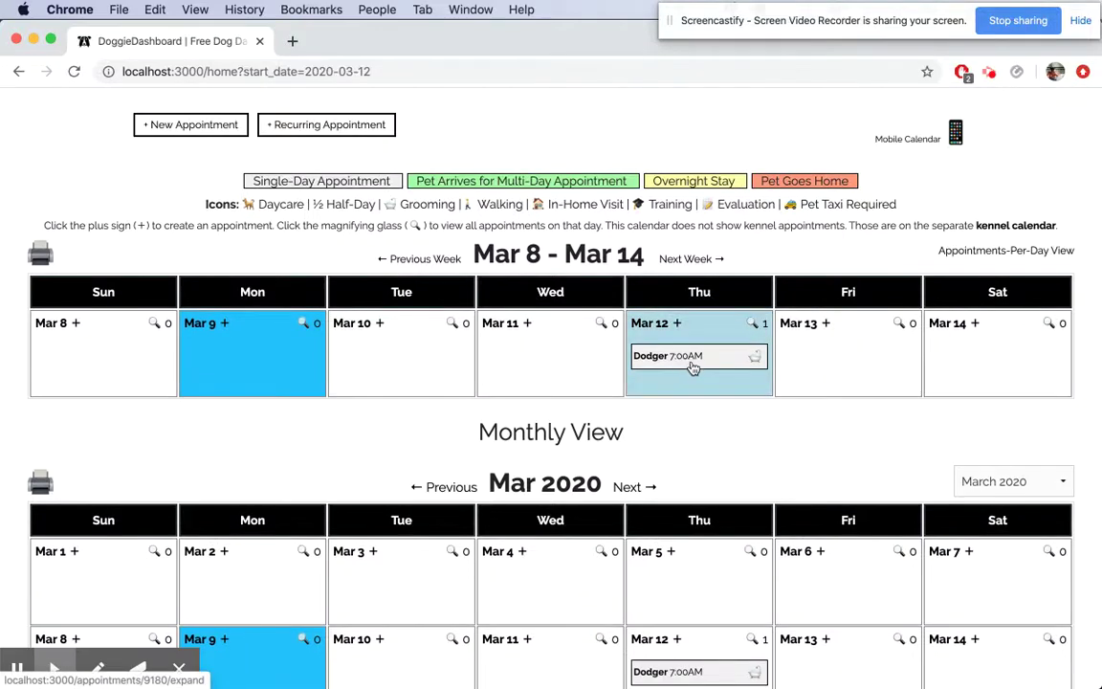
Edit Dodger's March 12 appointment, setting the start date to Mar 10 2020 and the end date to Mar 13 2020.
left_click(755, 360)
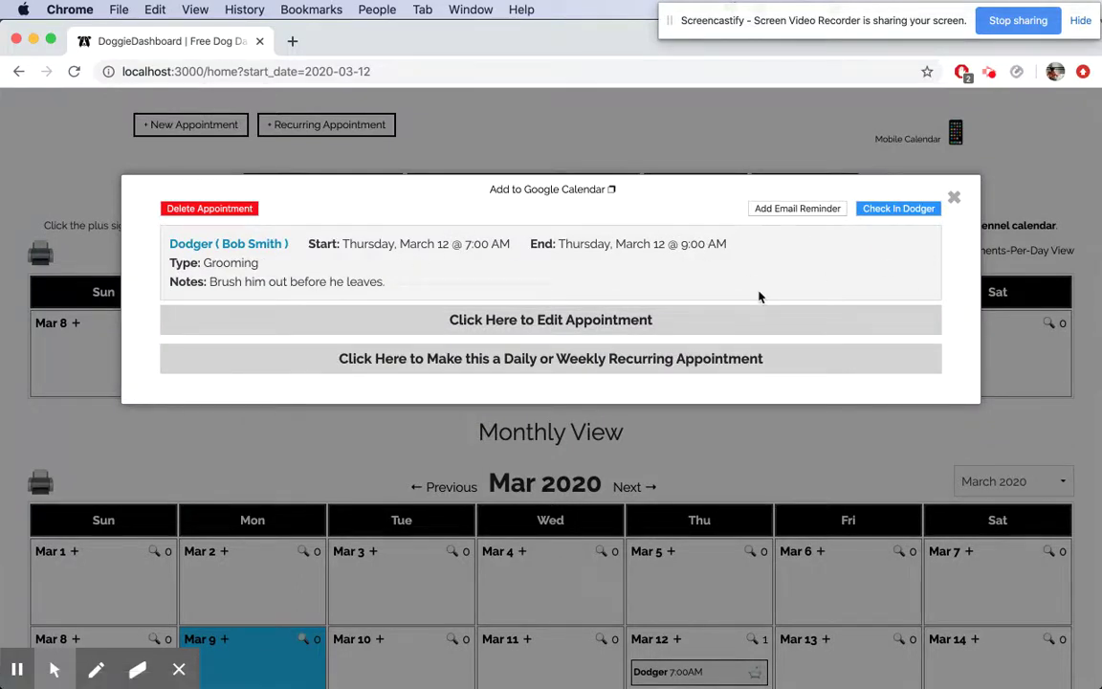
scroll(759, 297, "down", 1)
left_click(595, 304)
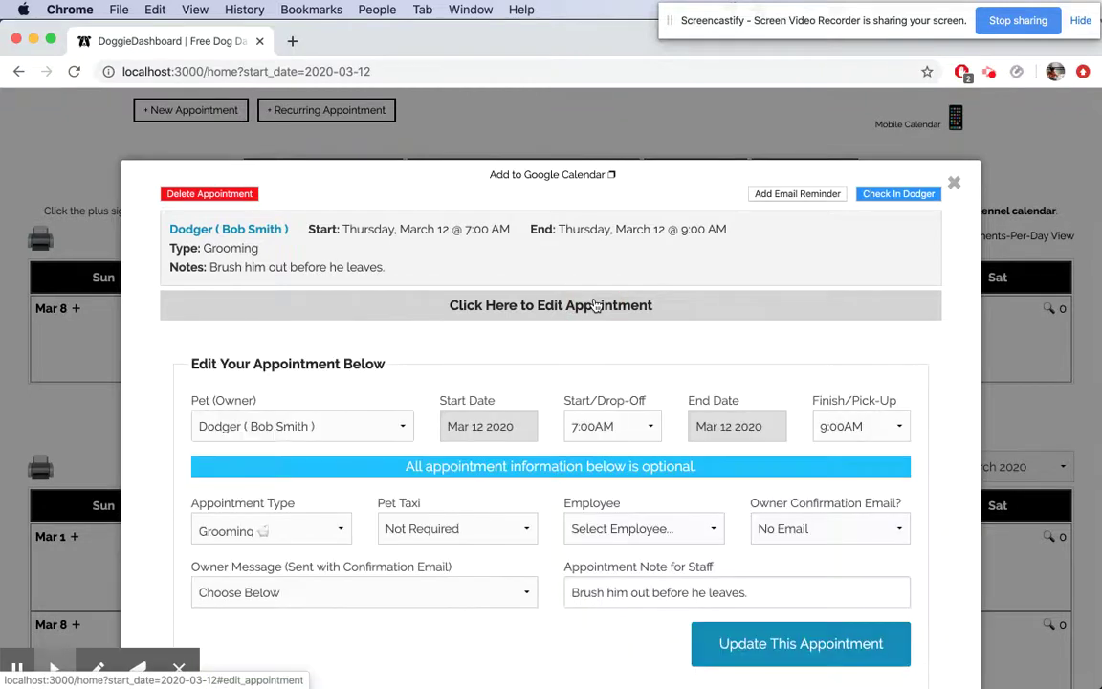
scroll(574, 330, "down", 3)
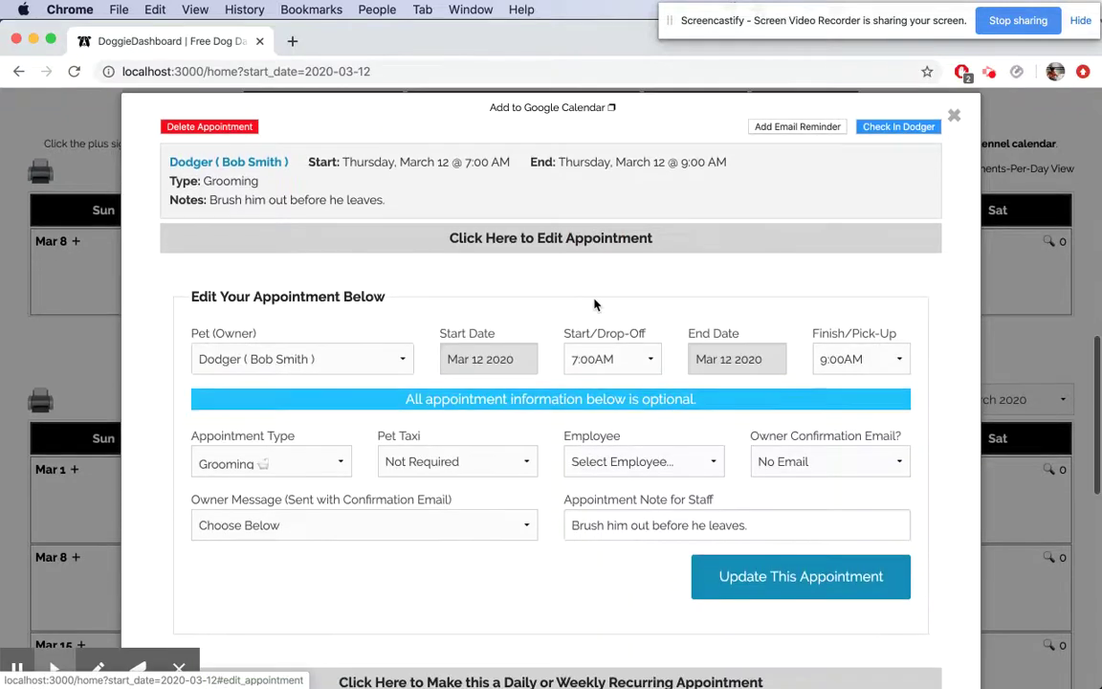
left_click(599, 362)
left_click(595, 362)
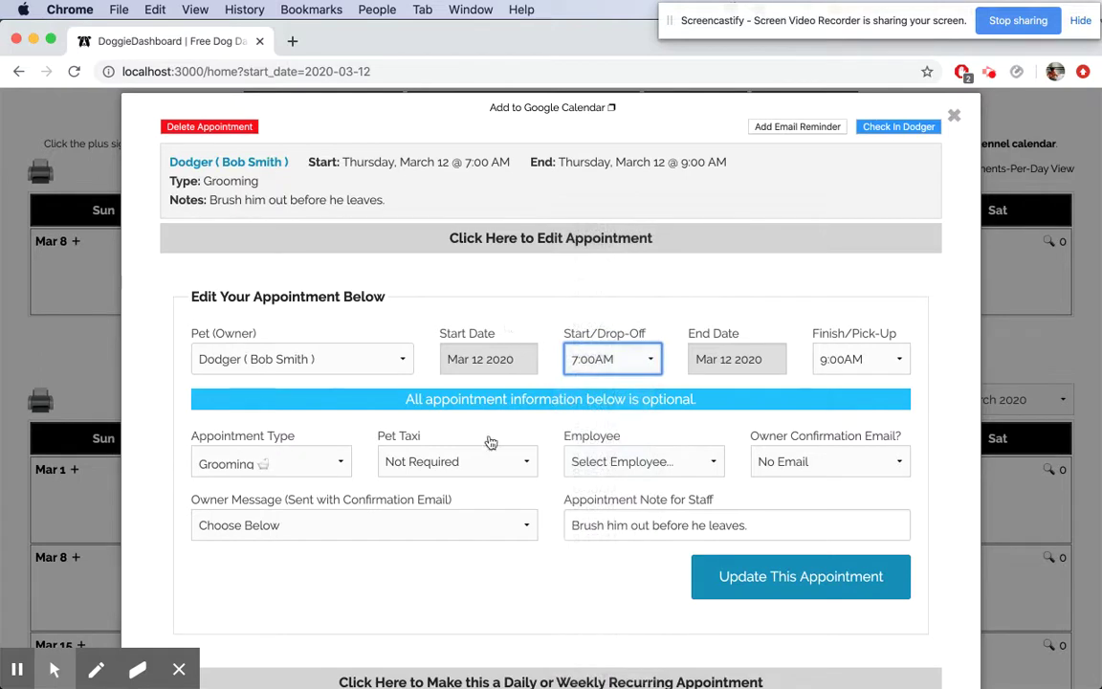
left_click(504, 366)
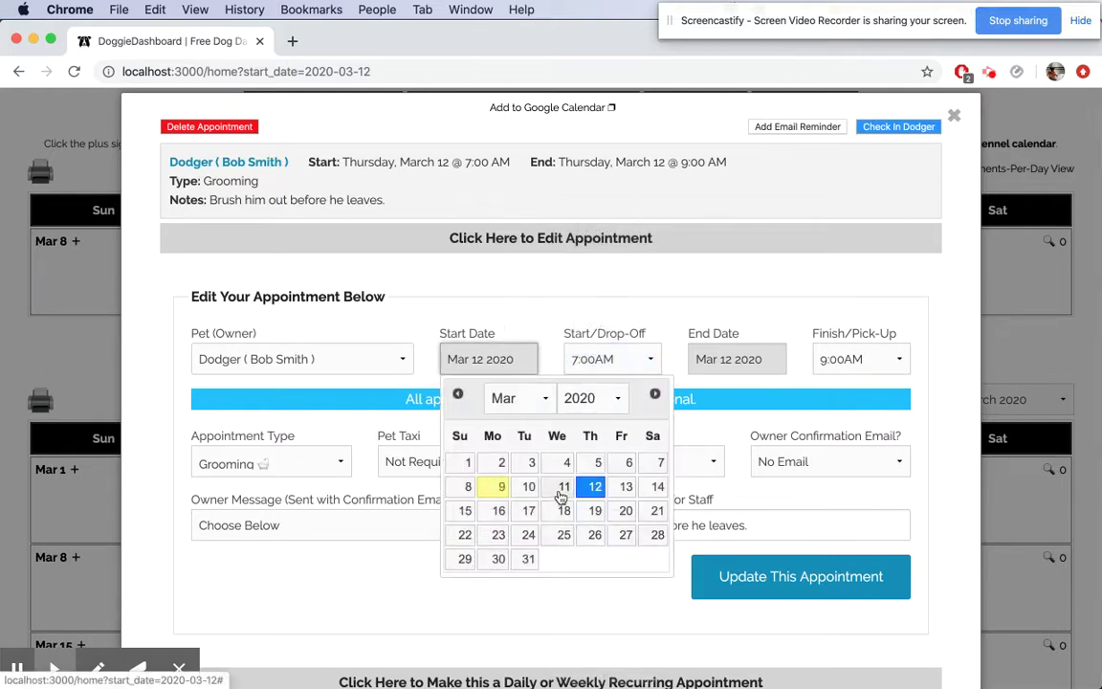
left_click(529, 487)
left_click(738, 372)
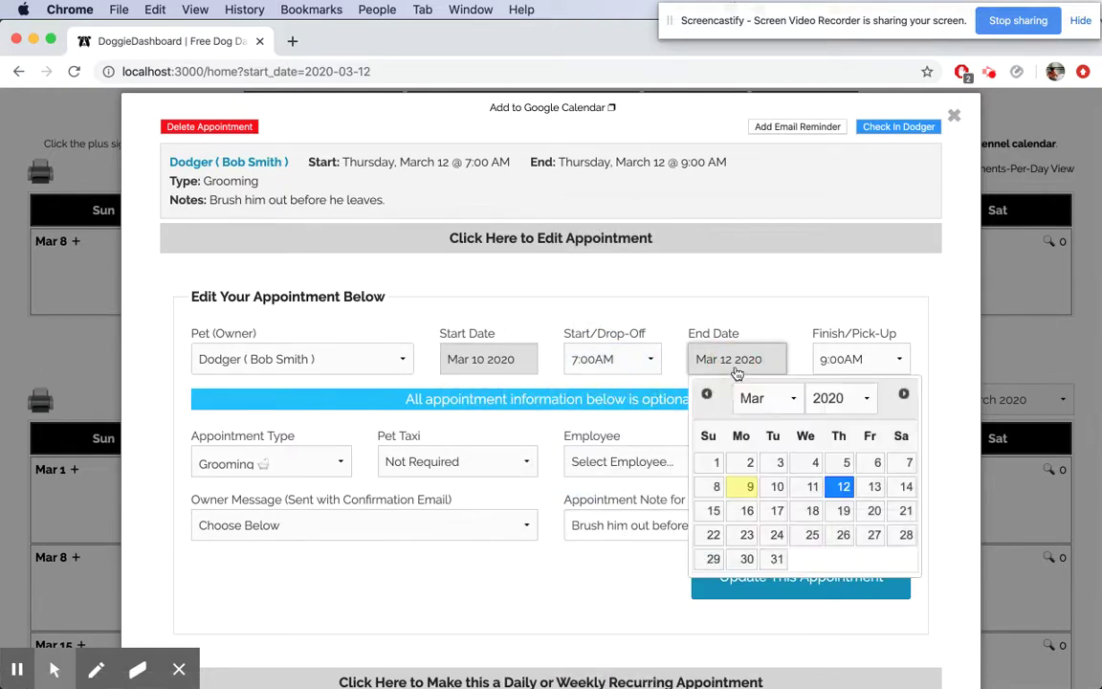
left_click(872, 486)
Set the pick-up time to 5:00PM and the appointment type to Boarding, and update Dodger's appointment.
left_click(847, 362)
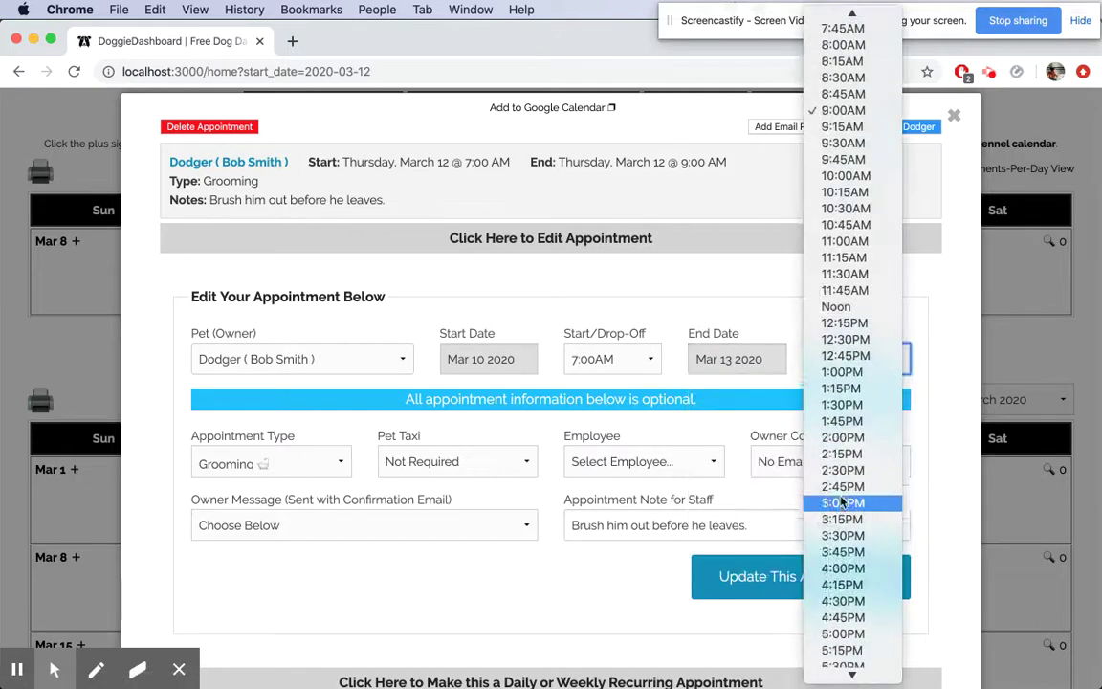
scroll(842, 516, "down", 3)
left_click(842, 493)
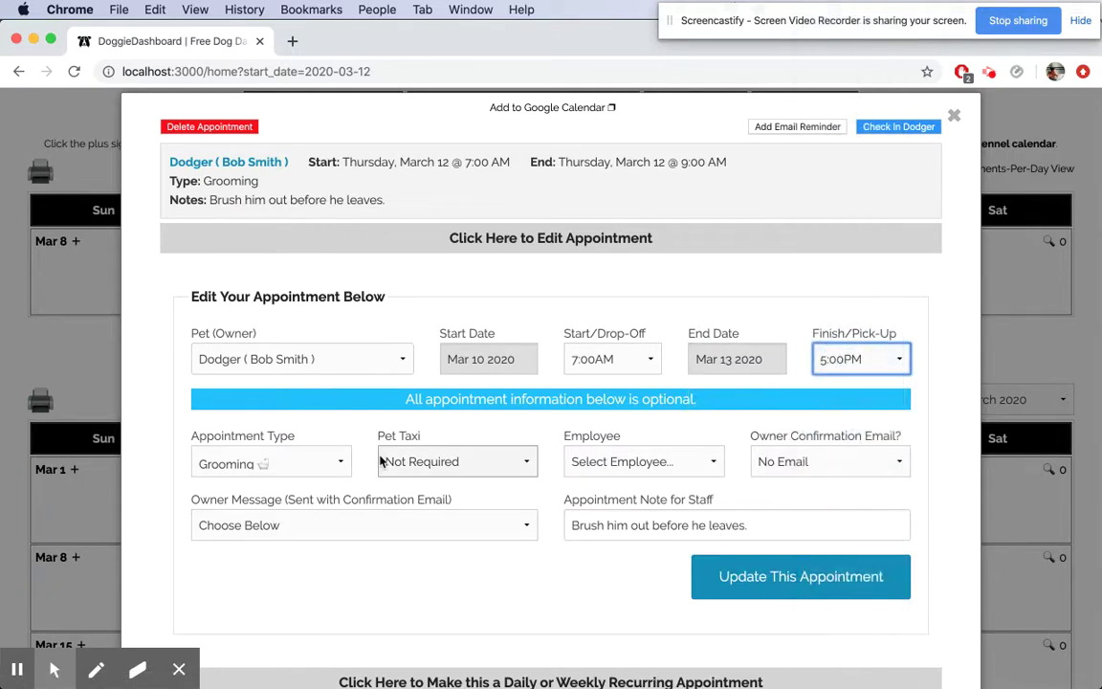
left_click(333, 463)
left_click(308, 414)
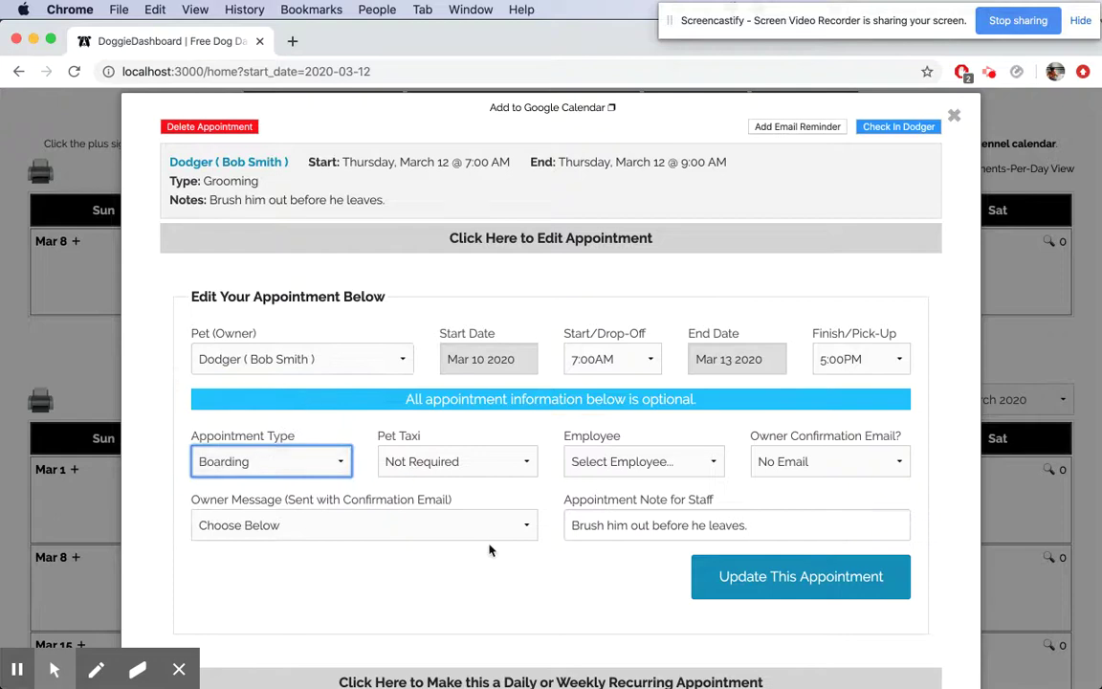
left_click(745, 576)
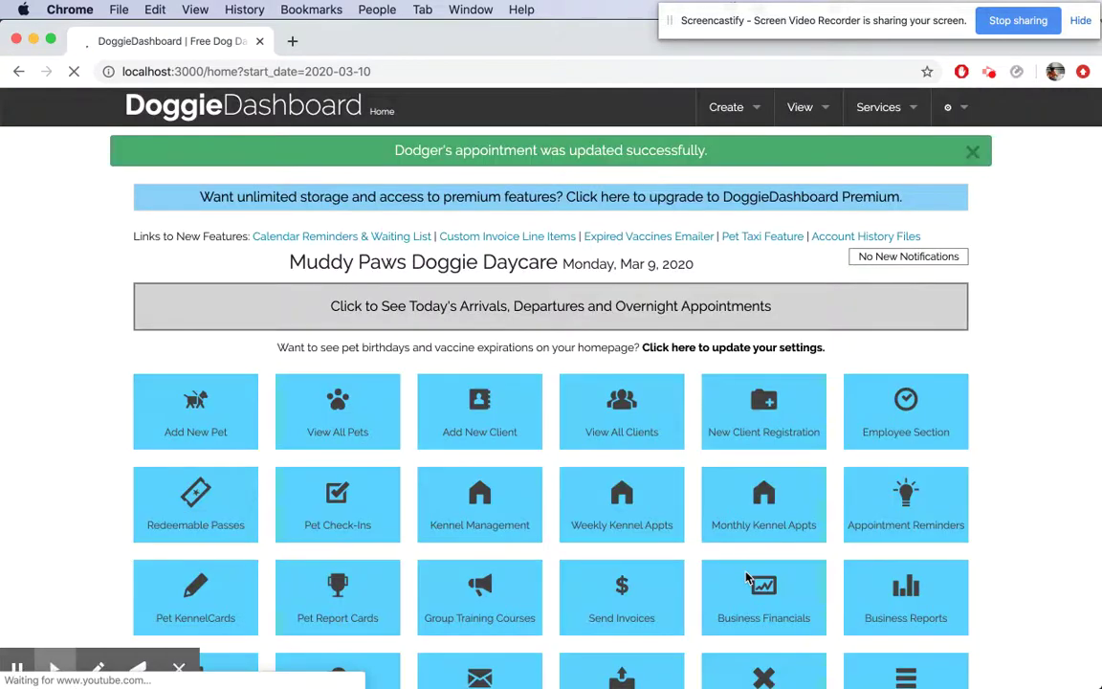
Start a new appointment for Wednesday, March 11, 2020 from the weekly calendar and select Fido as the pet.
scroll(746, 577, "down", 15)
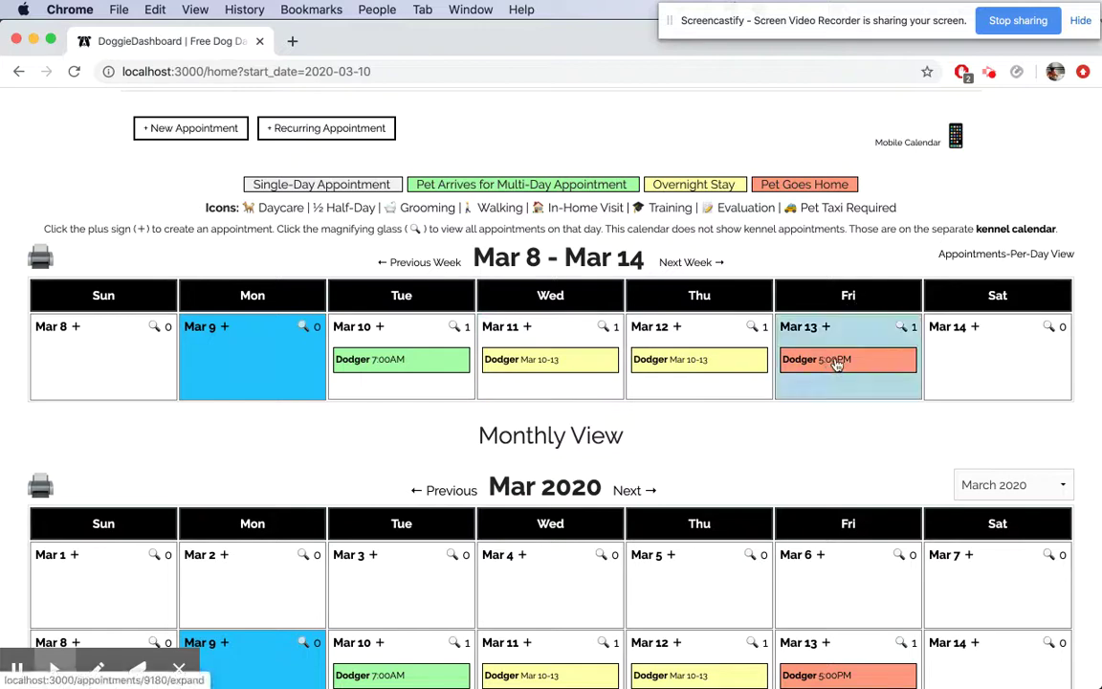
scroll(436, 376, "down", 2)
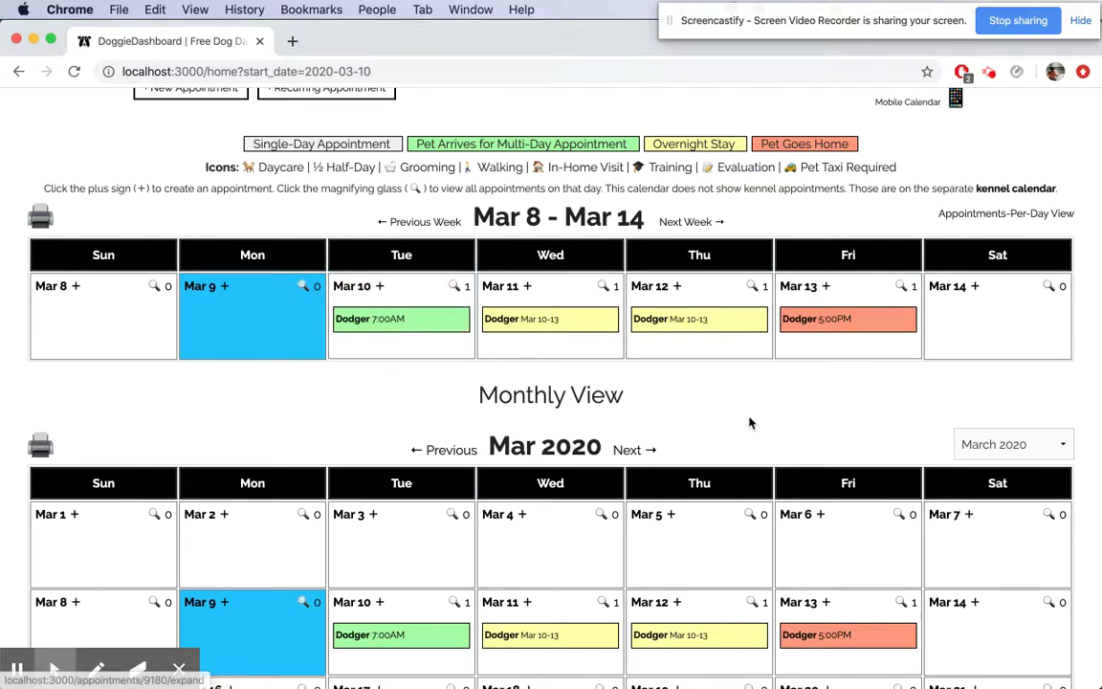
scroll(750, 423, "down", 1)
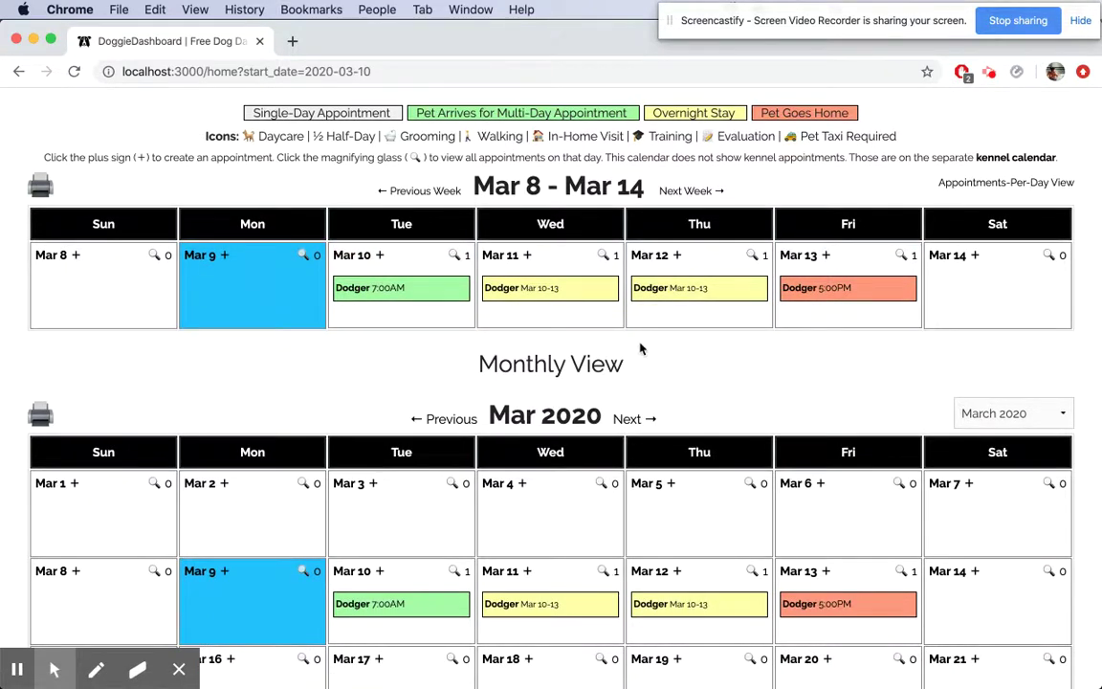
left_click(527, 256)
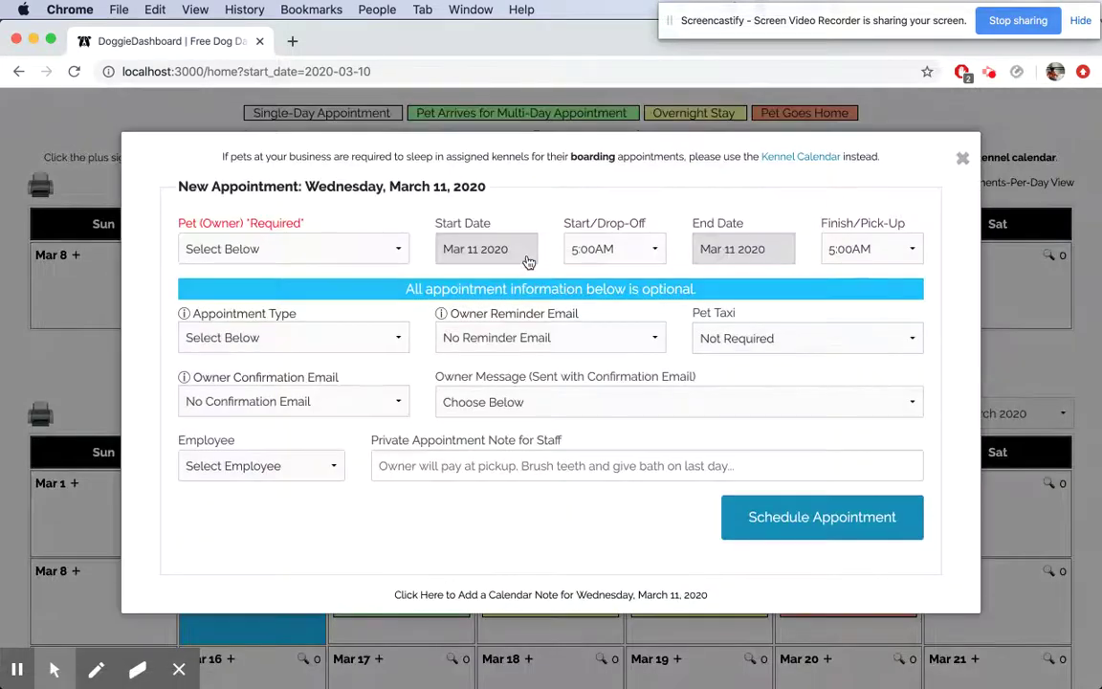
left_click(375, 250)
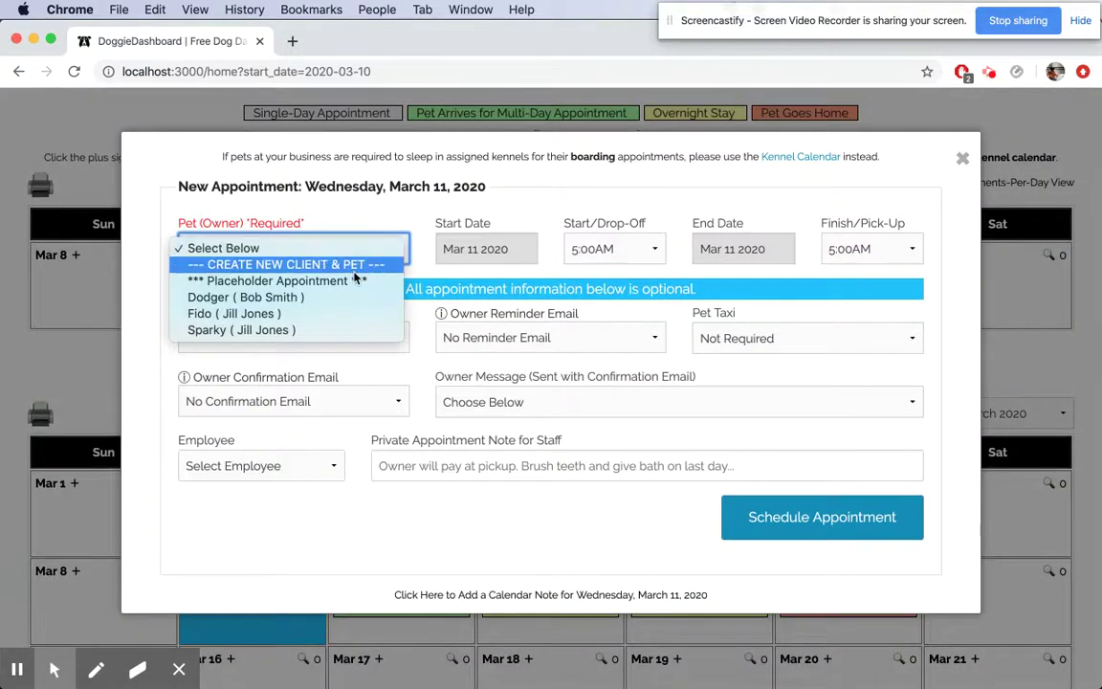
left_click(314, 319)
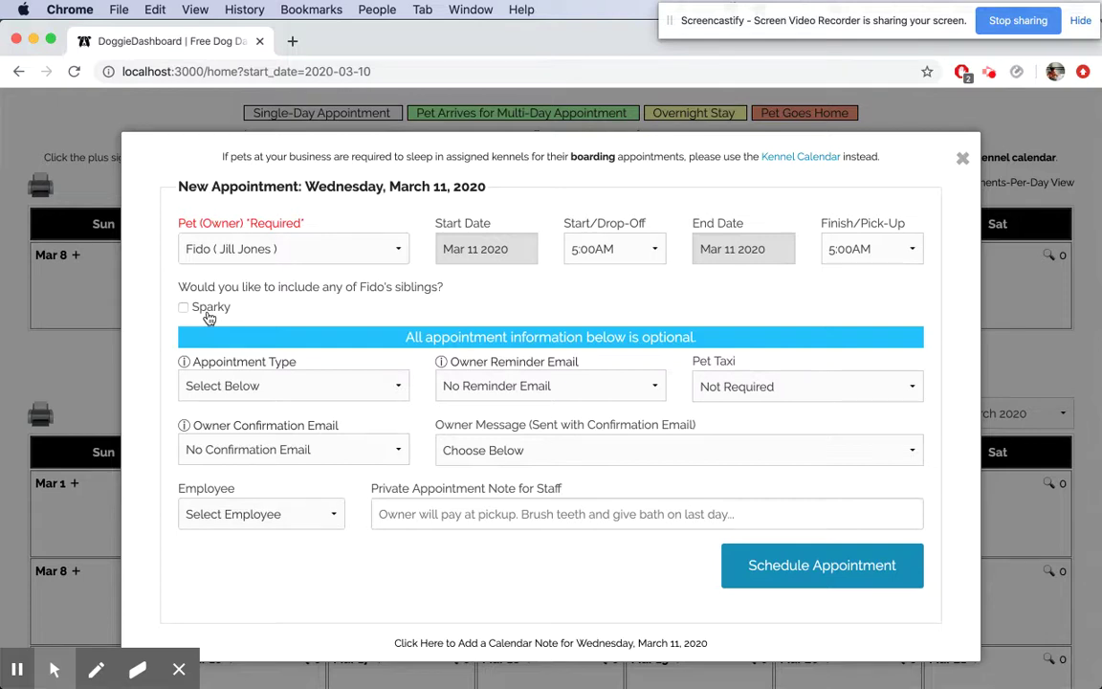
Switch the pet to Sparky to check the sibling option offered, and set the pet back to Fido.
left_click(240, 249)
left_click(244, 263)
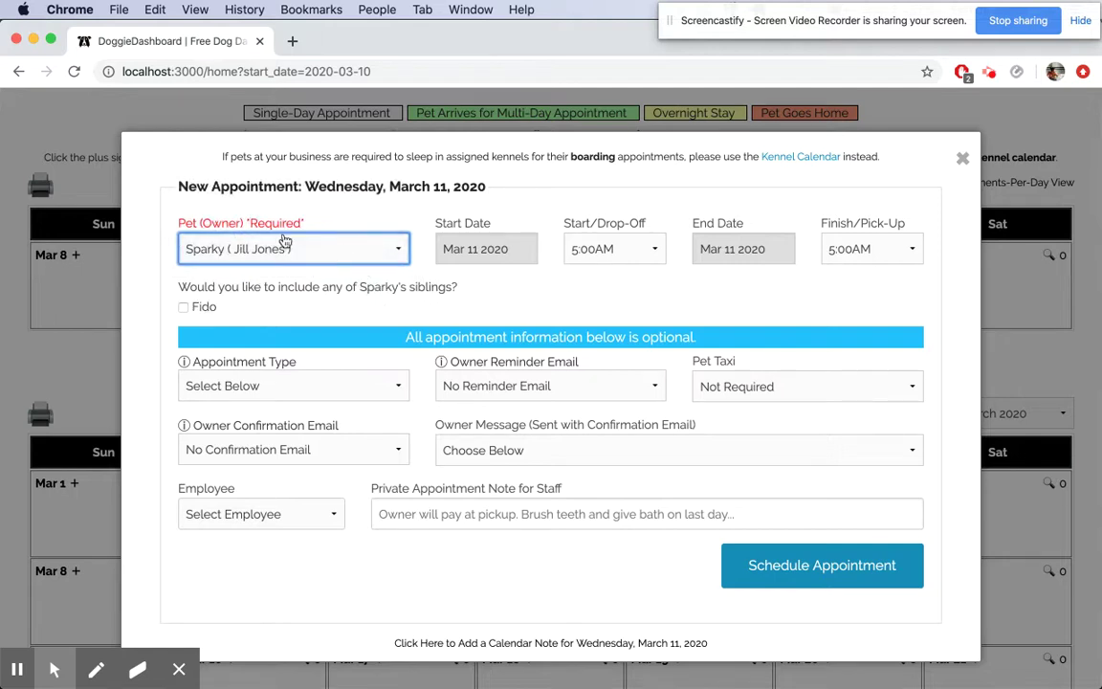
left_click(240, 239)
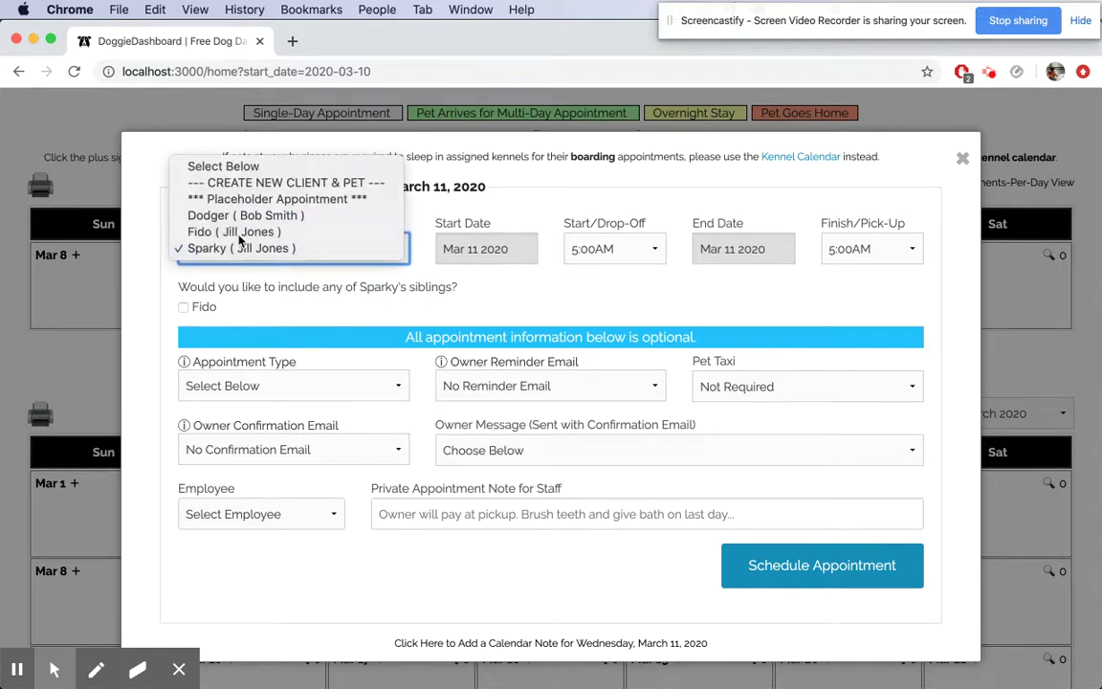
left_click(239, 231)
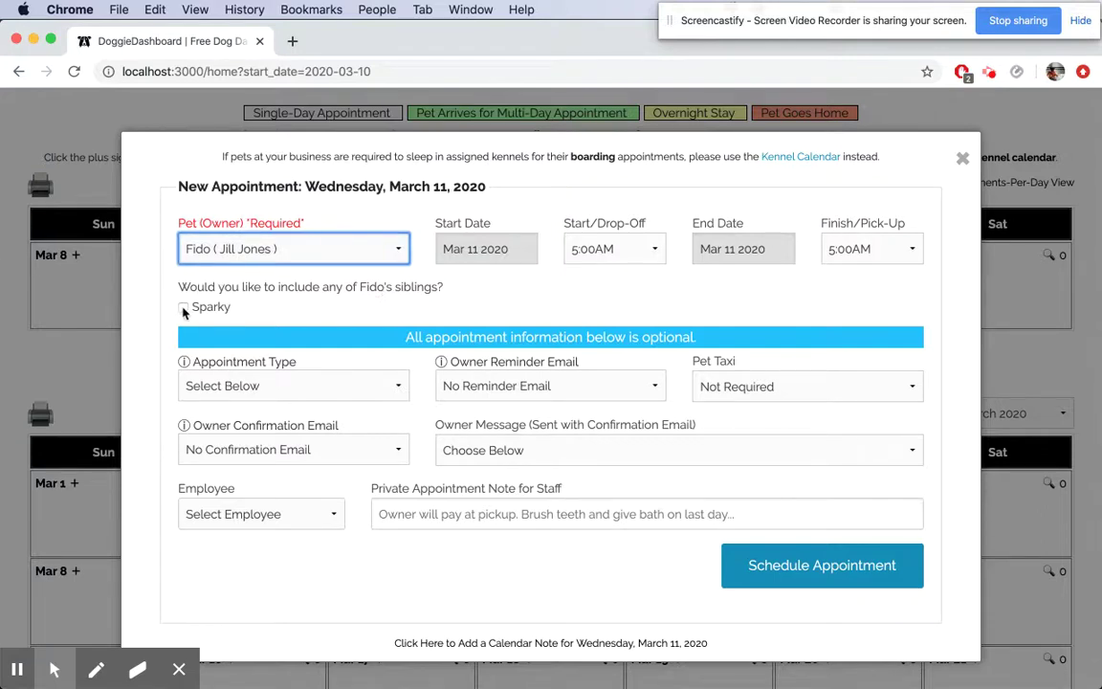
Include sibling Sparky in Fido's appointment and set the drop-off time to 8:00AM and the pick-up time to 5:30PM.
left_click(184, 308)
left_click(610, 249)
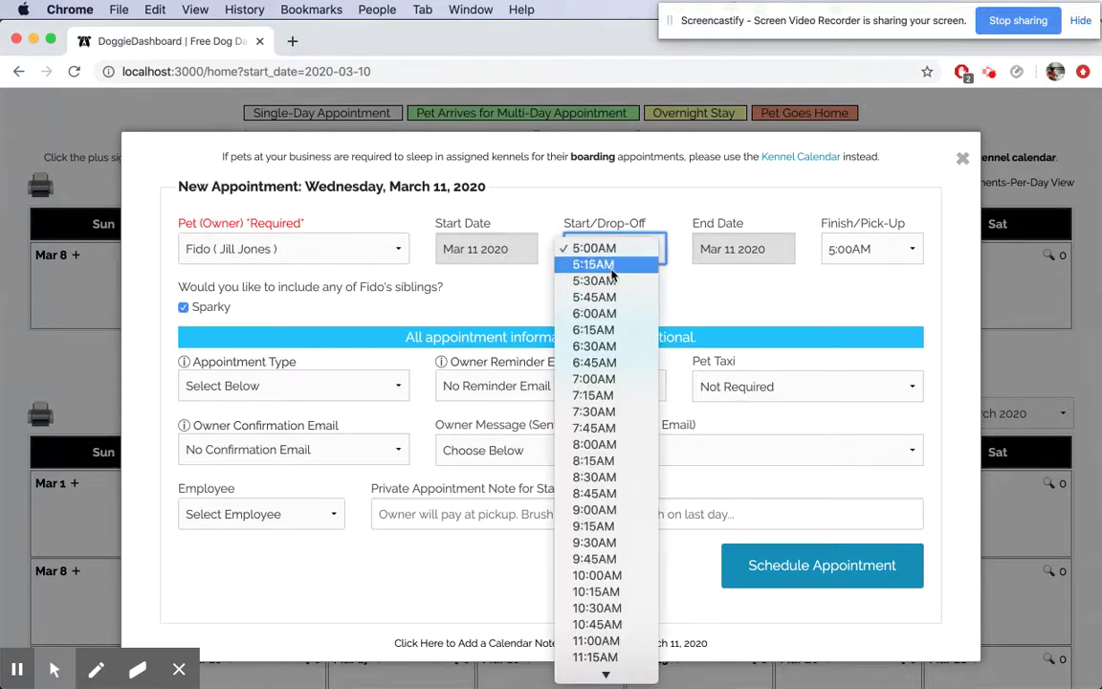
left_click(601, 444)
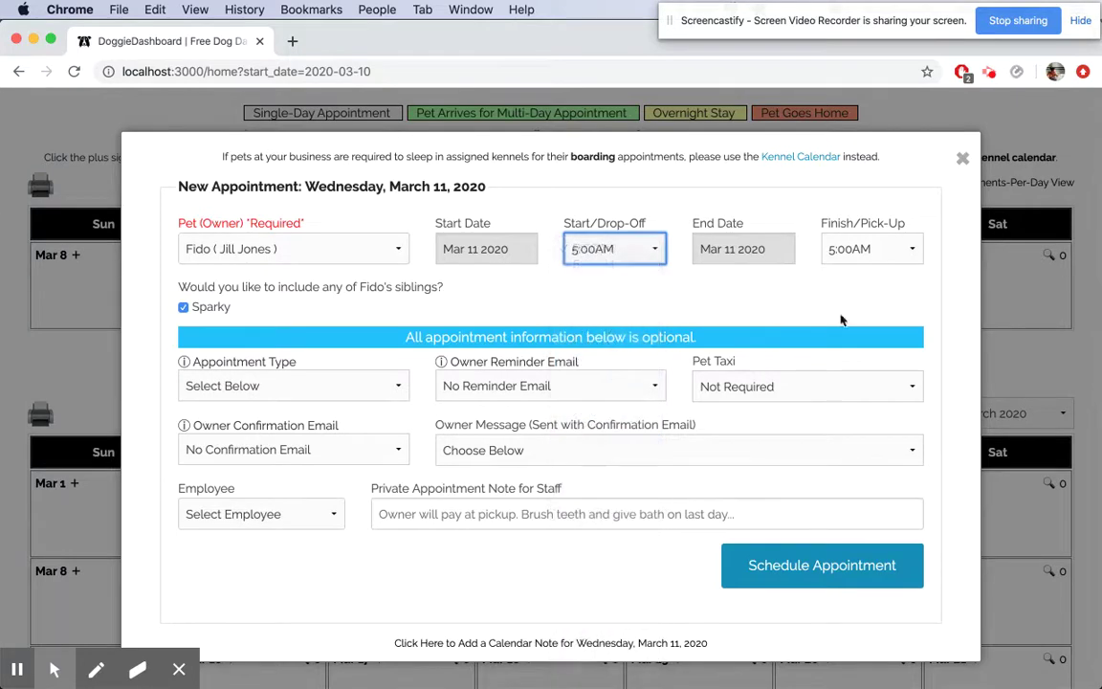
left_click(859, 257)
scroll(856, 436, "down", 5)
left_click(900, 524)
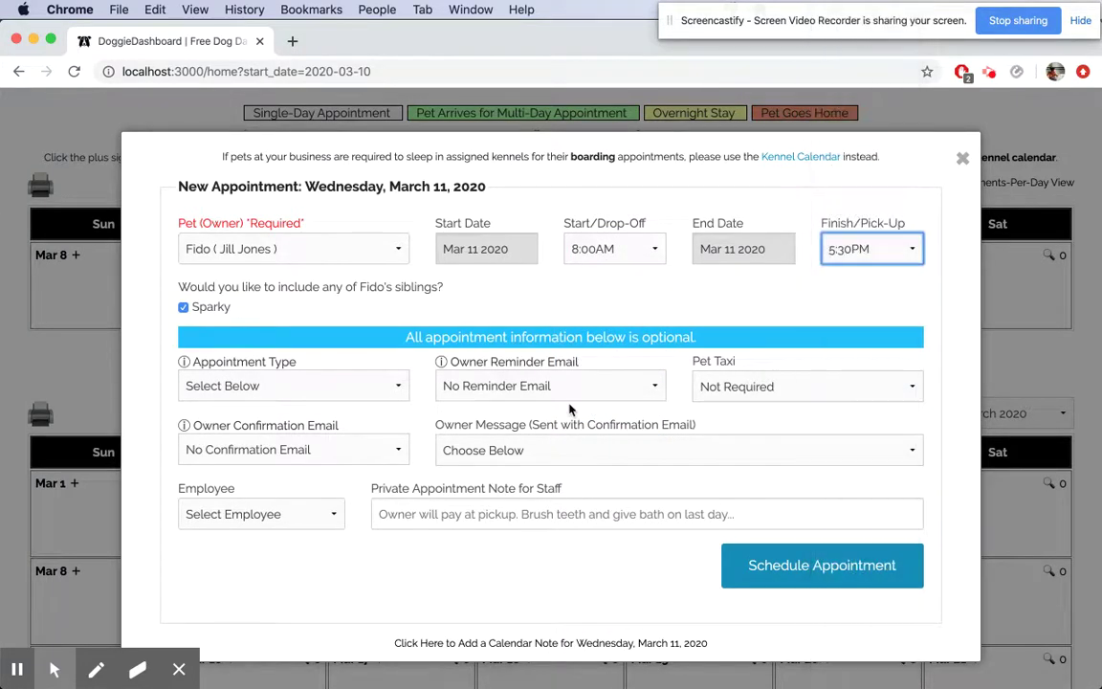
Set the appointment type to Daycare and schedule the March 11 appointment for both siblings.
left_click(375, 384)
left_click(320, 435)
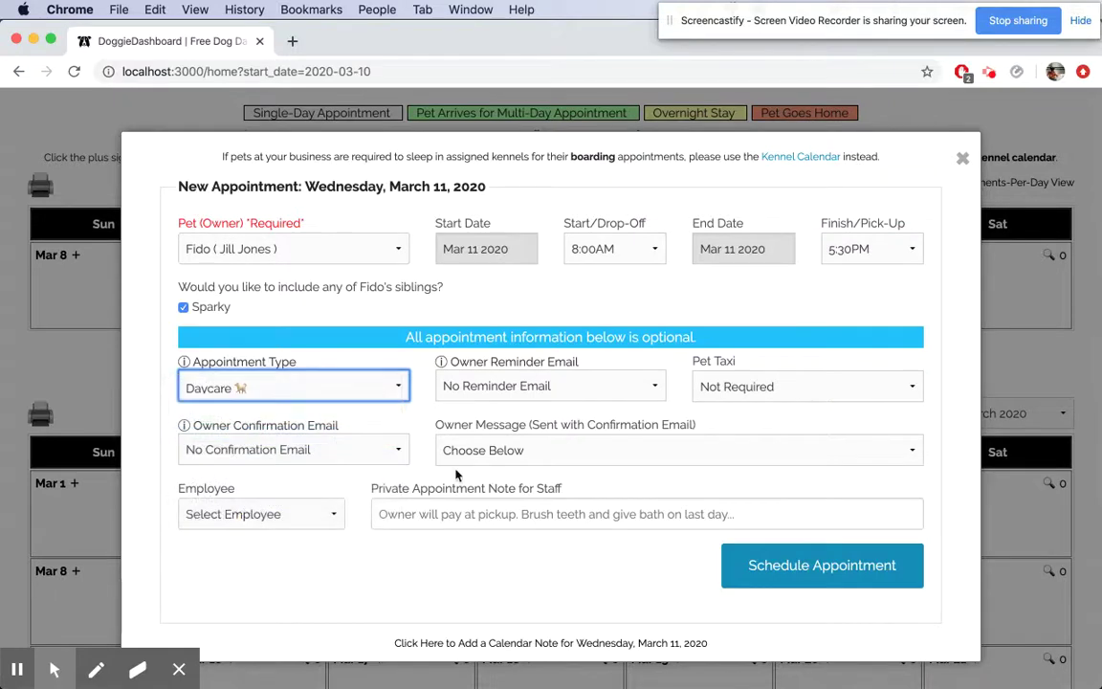
left_click(783, 565)
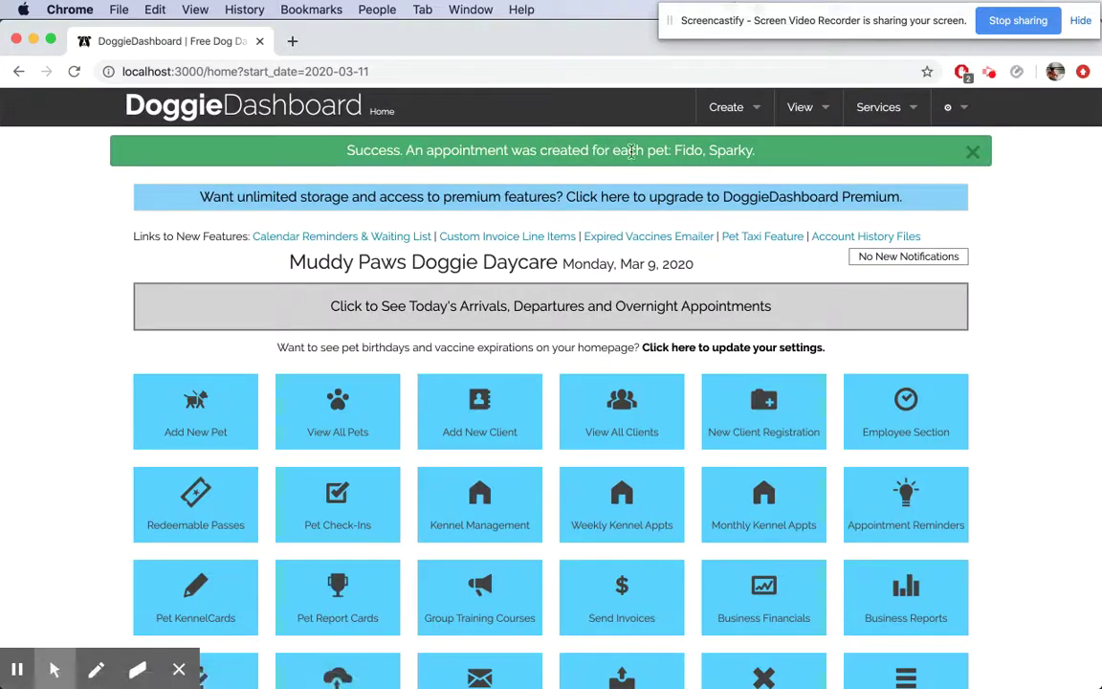
Open Sparky's March 11 appointment from the weekly calendar, review its sibling note and its edit and delete options, and close it.
scroll(694, 214, "down", 5)
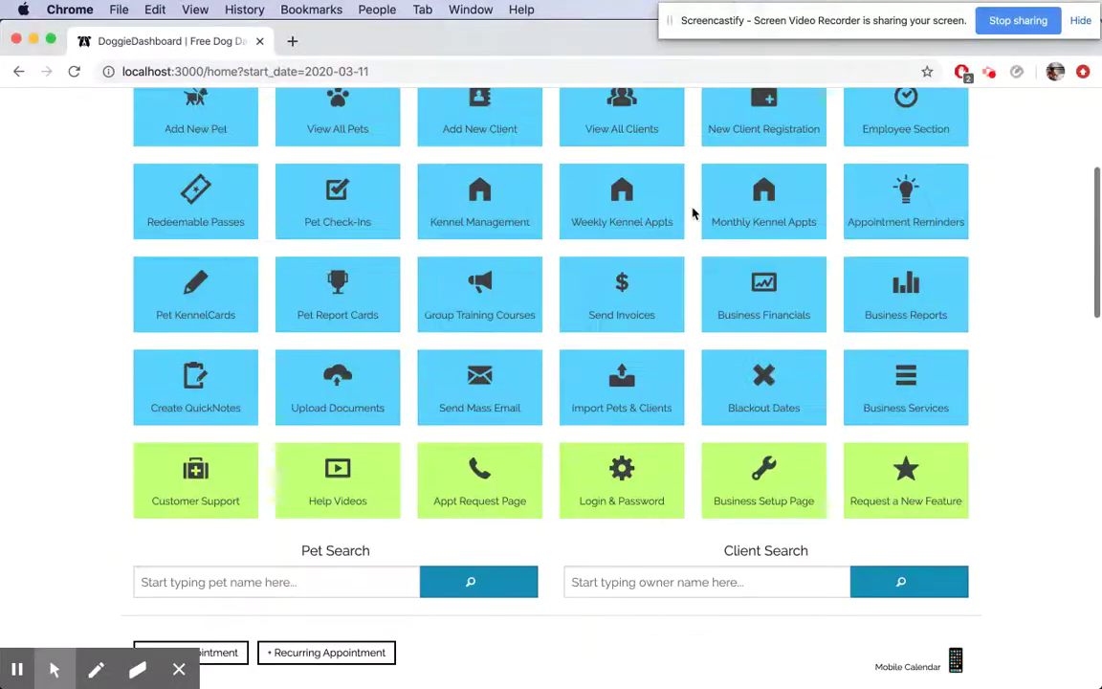
scroll(694, 213, "down", 9)
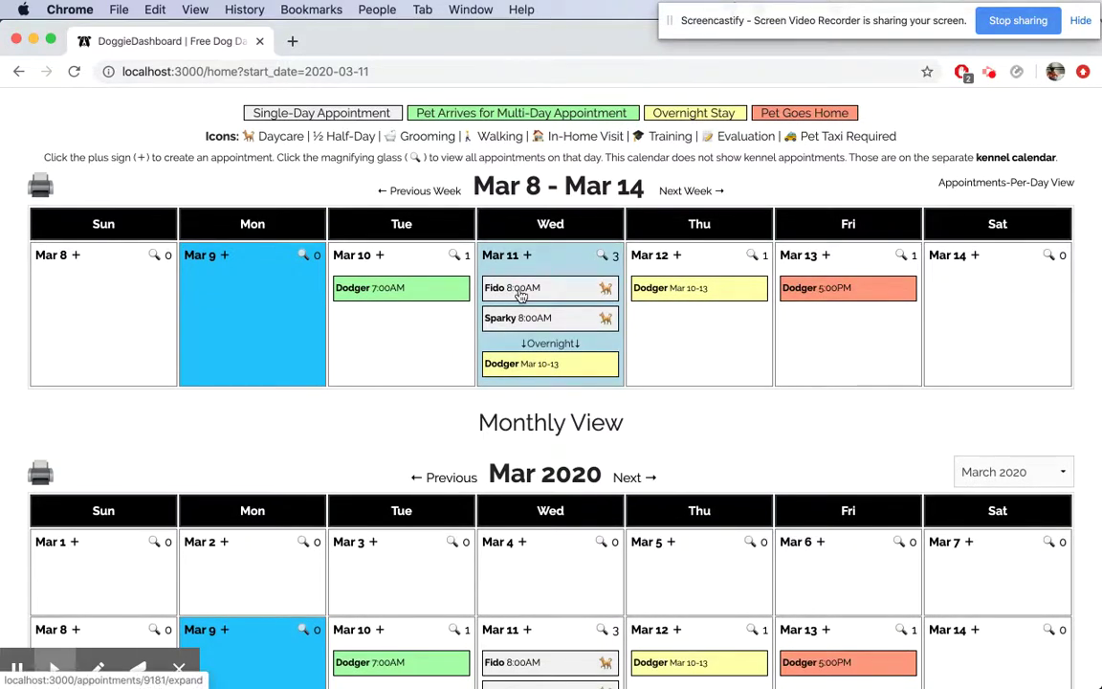
left_click(551, 320)
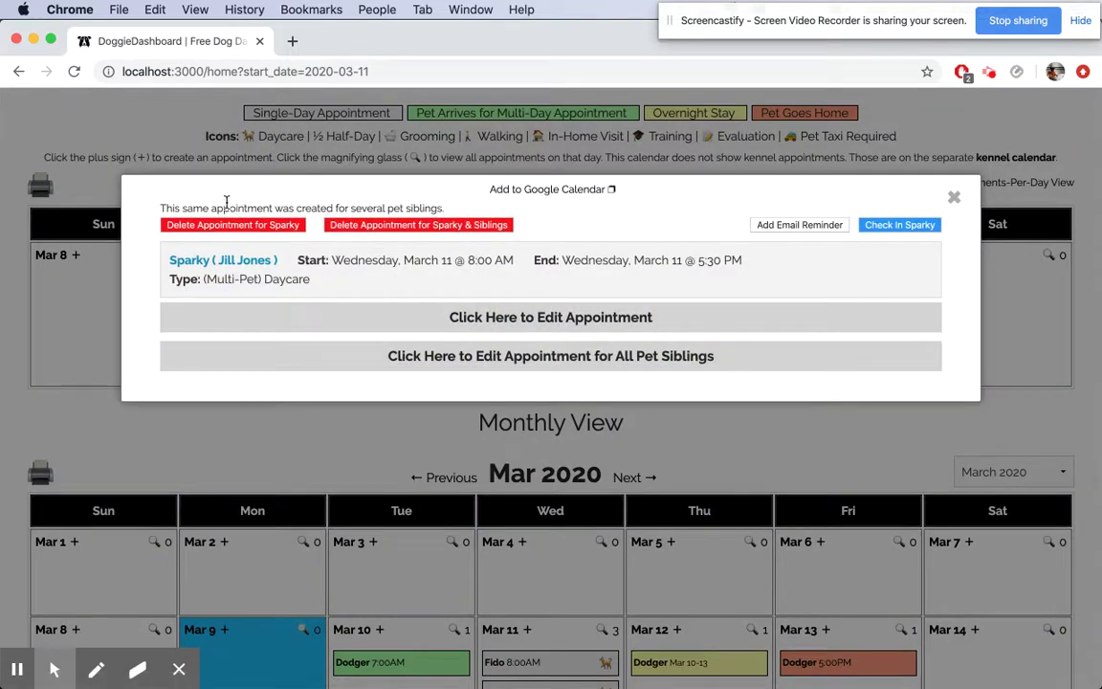
triple_click(332, 208)
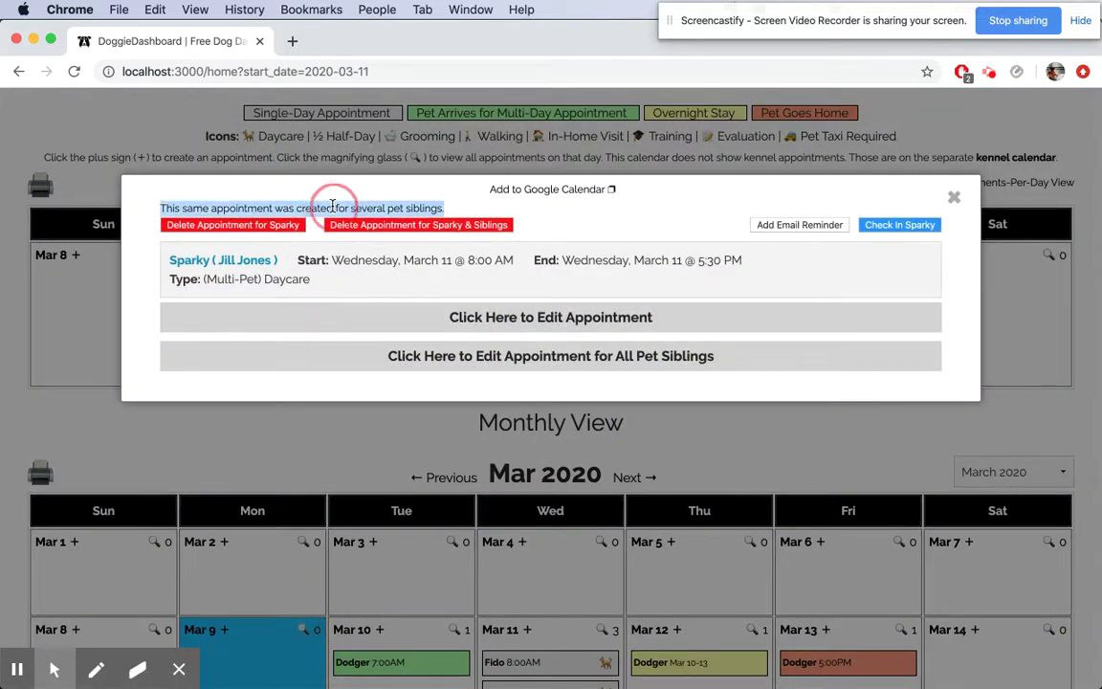
left_click(479, 204)
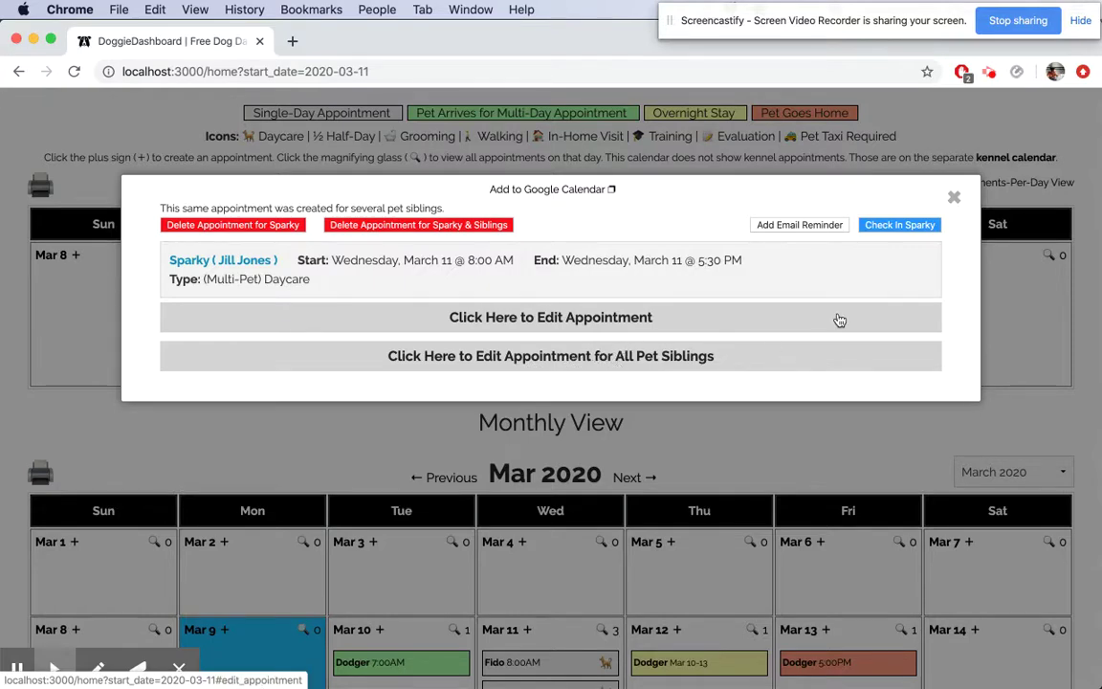
left_click(953, 197)
Start a new appointment for Friday, March 13, 2020 from the weekly calendar, with Sparky as the pet and sibling Fido included.
scroll(593, 307, "down", 3)
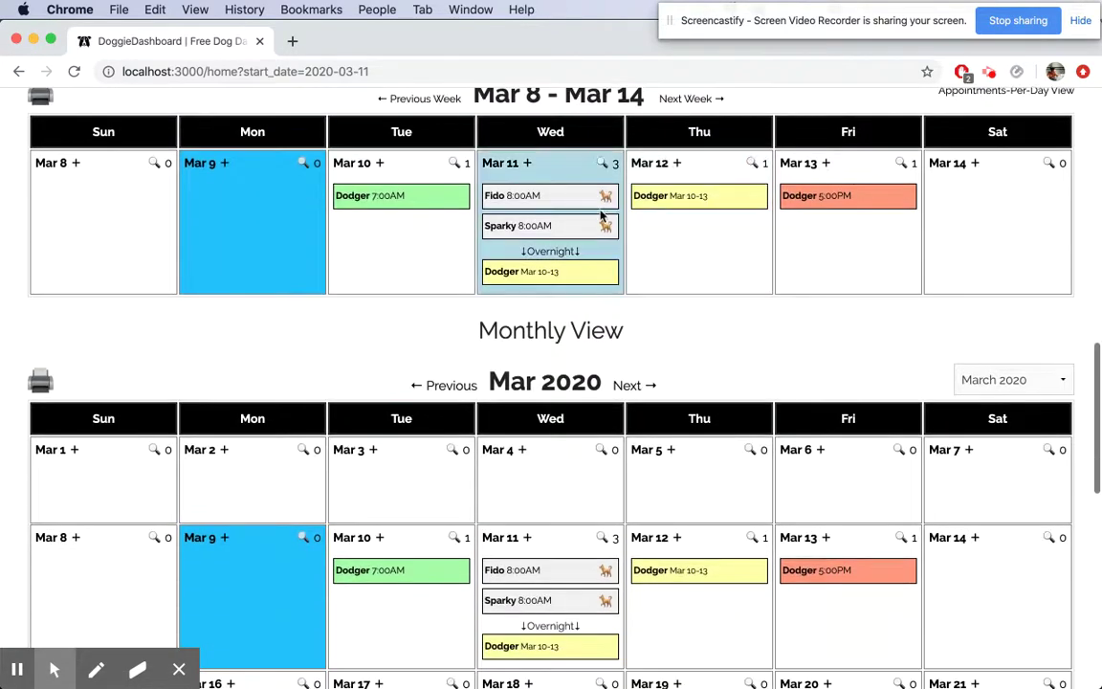
scroll(593, 287, "up", 2)
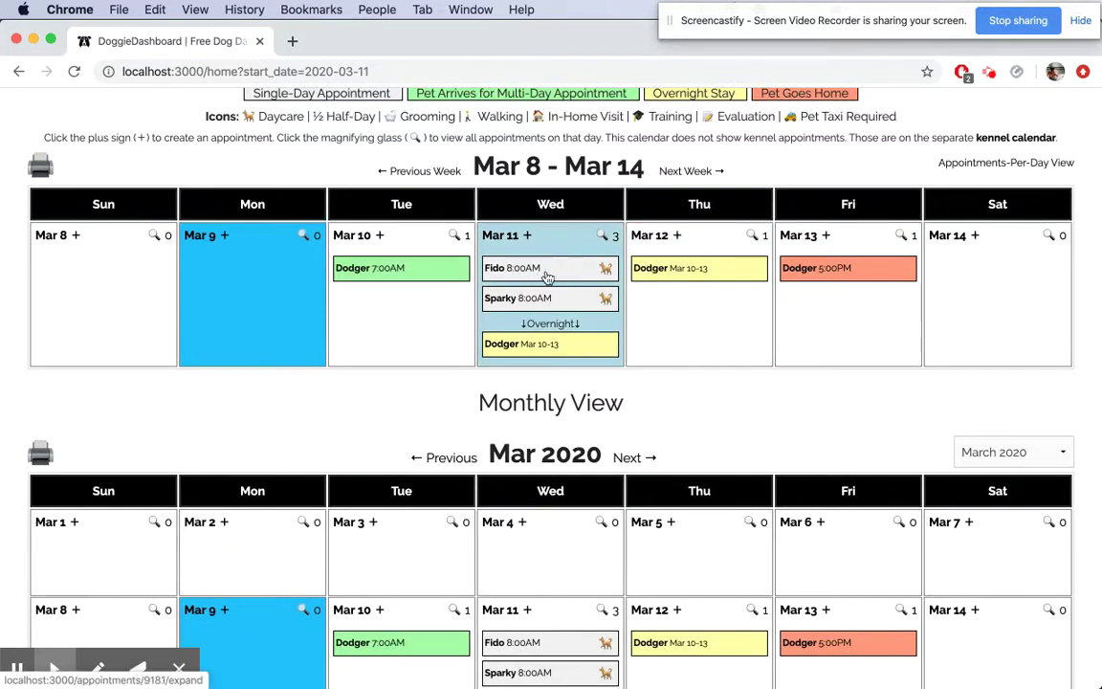
scroll(317, 118, "up", 1)
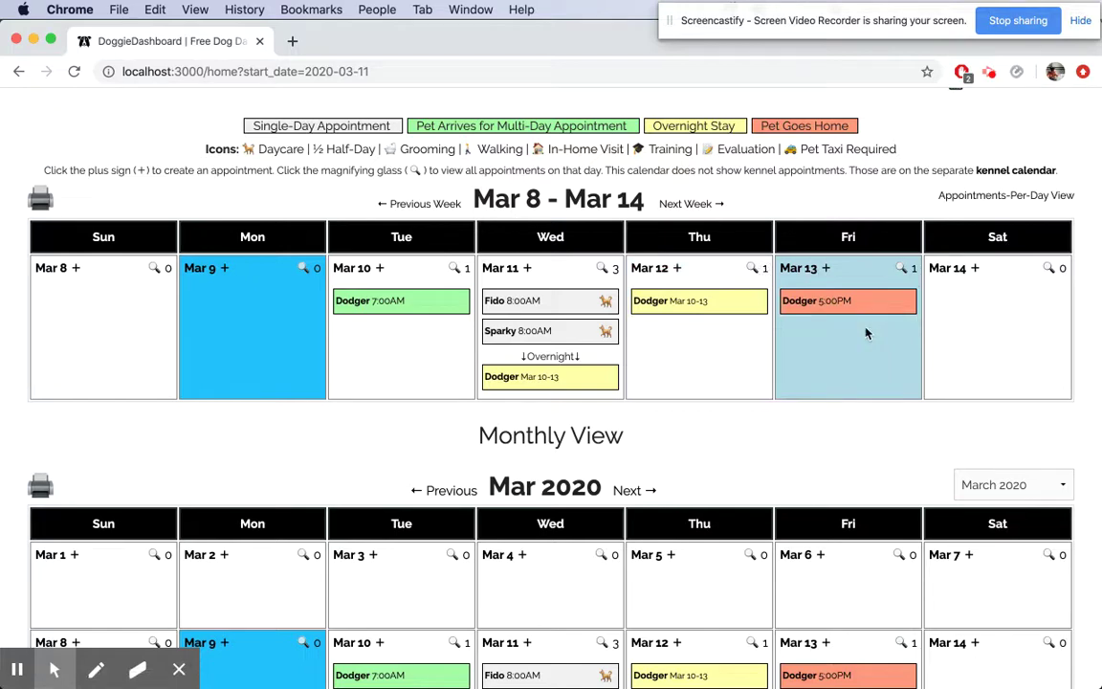
left_click(824, 269)
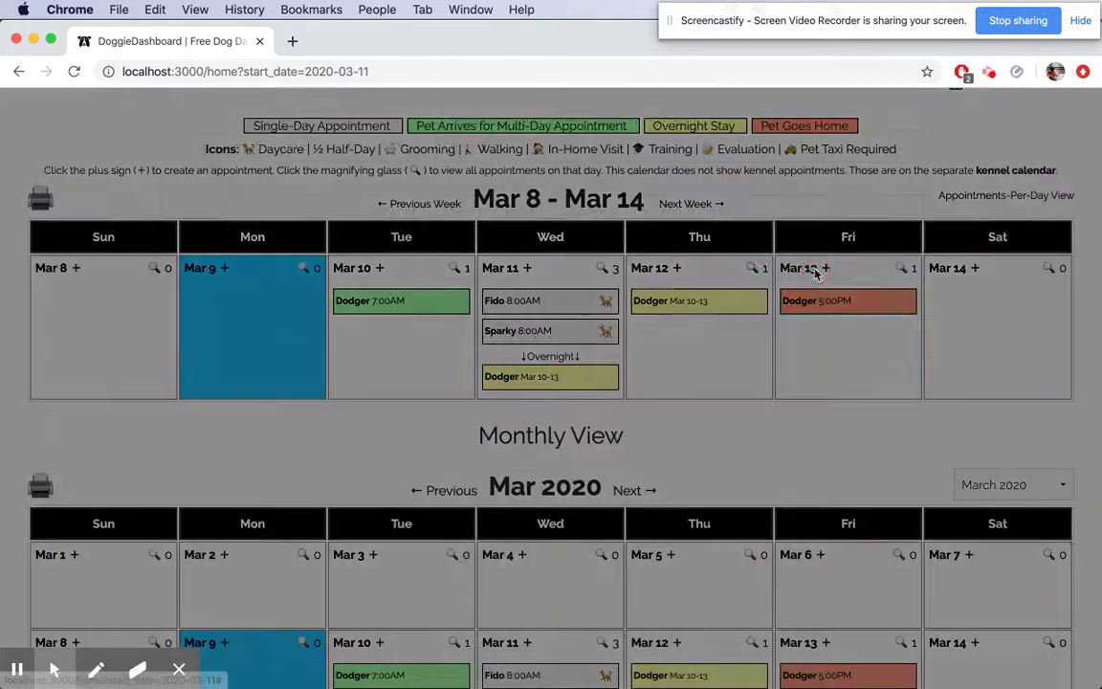
left_click(287, 248)
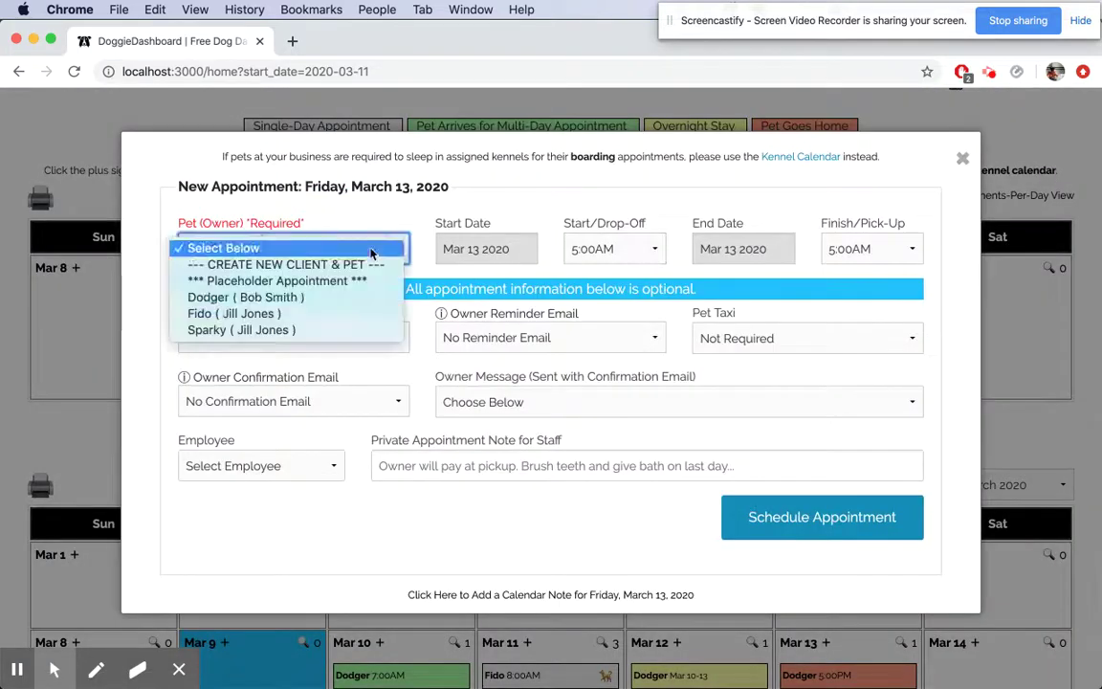
left_click(292, 331)
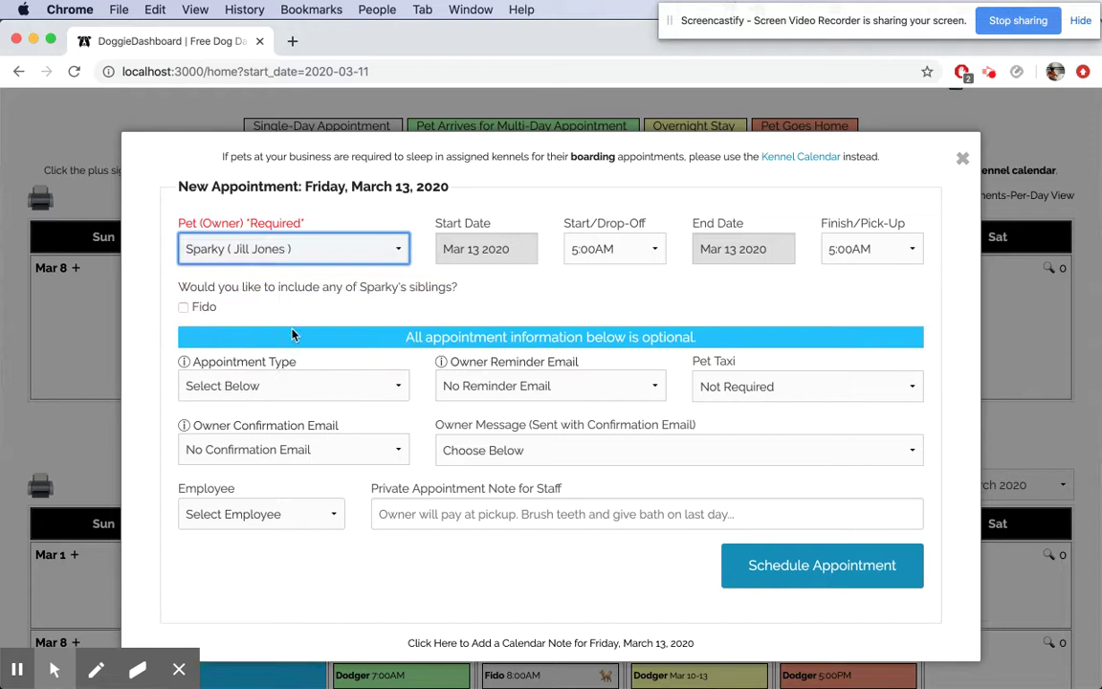
left_click(205, 309)
Set the type to Daycare with drop-off at 9:15AM and pick-up at 10:15AM, and schedule the March 13 sibling appointment.
left_click(308, 386)
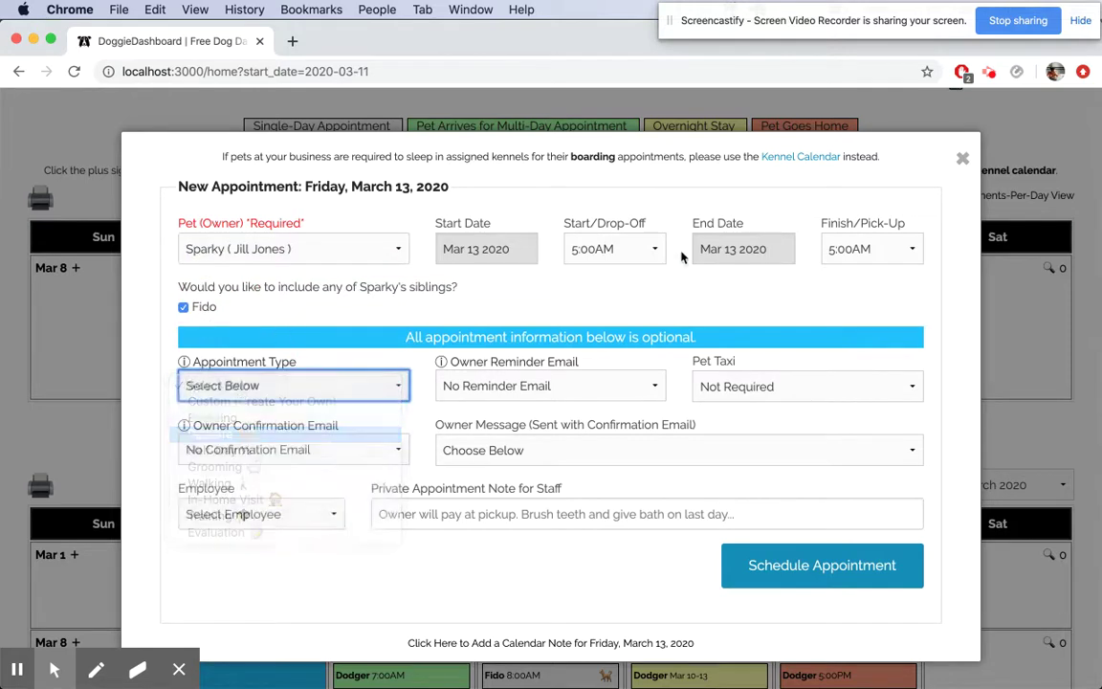
left_click(631, 250)
left_click(628, 525)
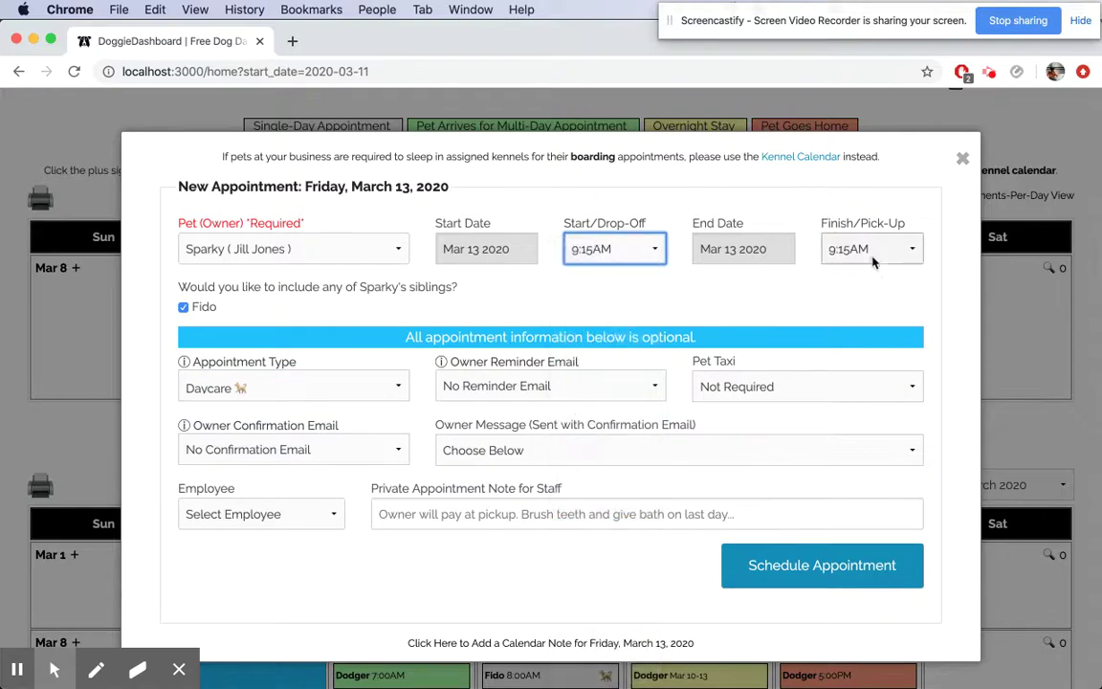
left_click(873, 262)
left_click(869, 244)
scroll(873, 414, "down", 1)
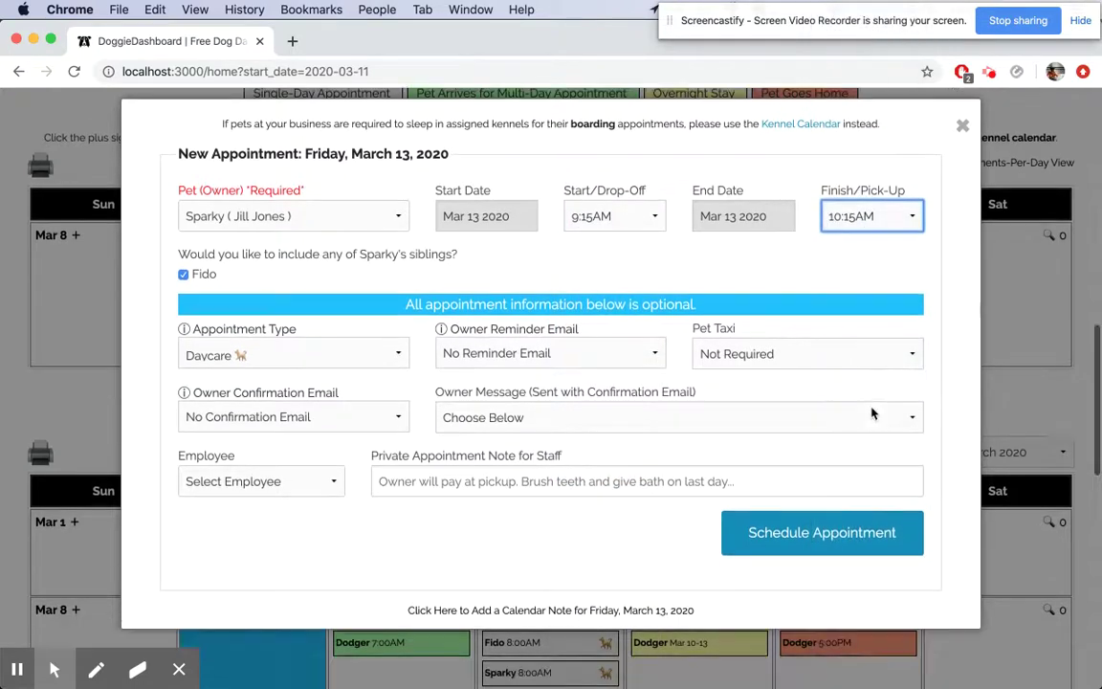
left_click(820, 520)
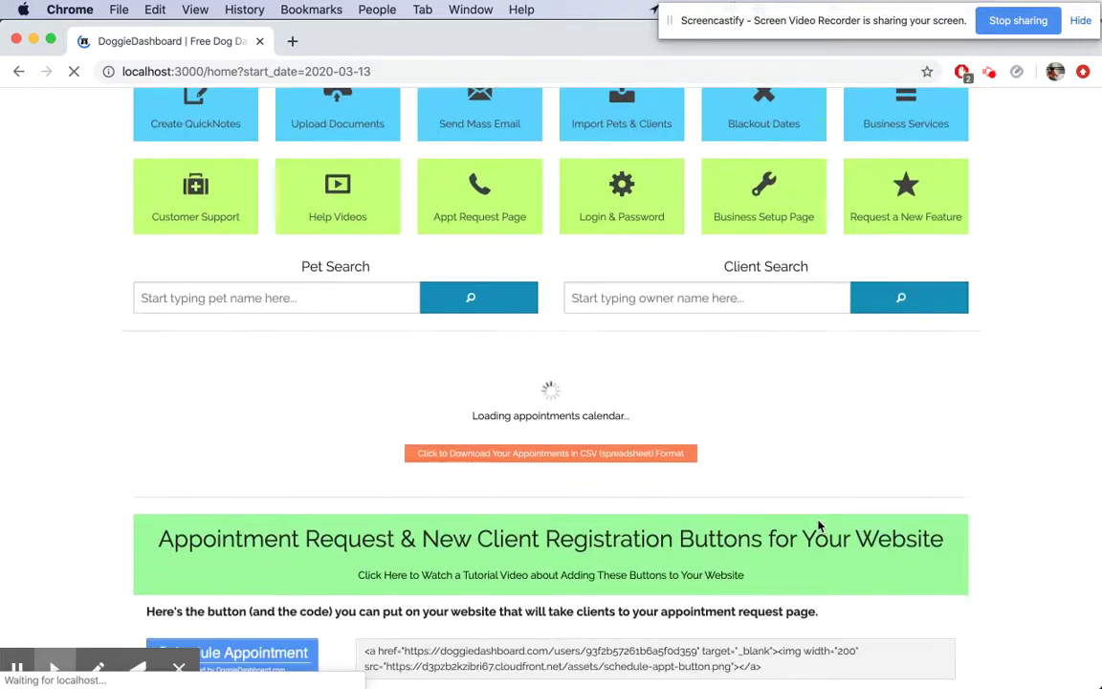
Review the March 13 appointments for Fido and Sparky on the weekly and monthly calendars.
scroll(734, 450, "down", 8)
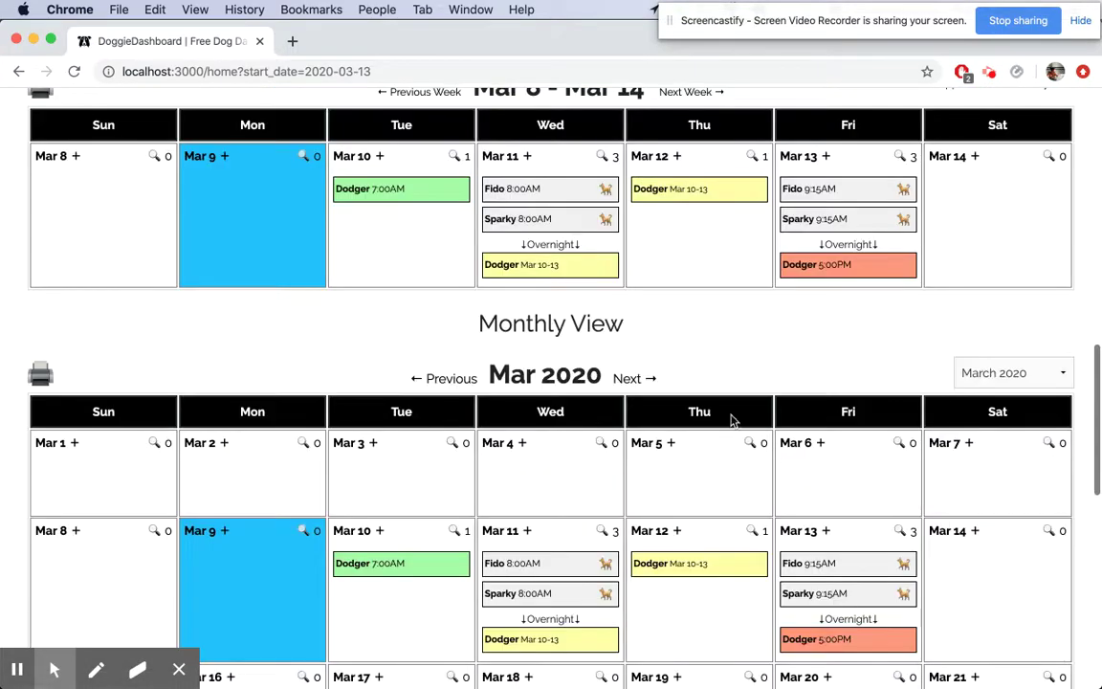
scroll(732, 419, "up", 3)
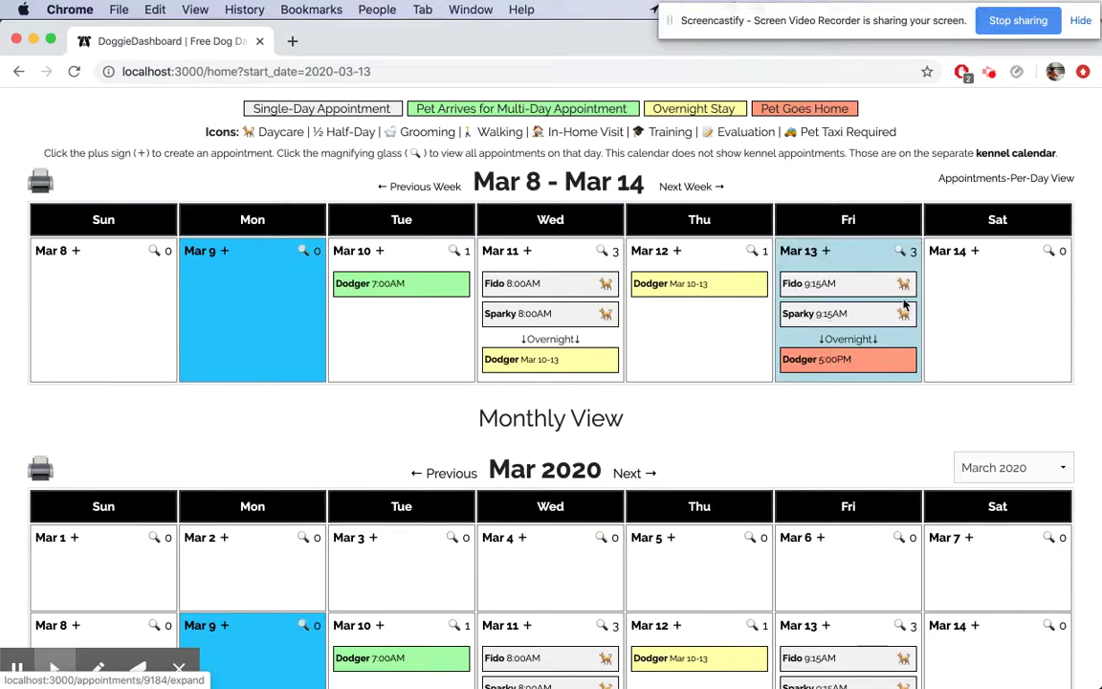
scroll(905, 304, "down", 3)
scroll(905, 304, "up", 5)
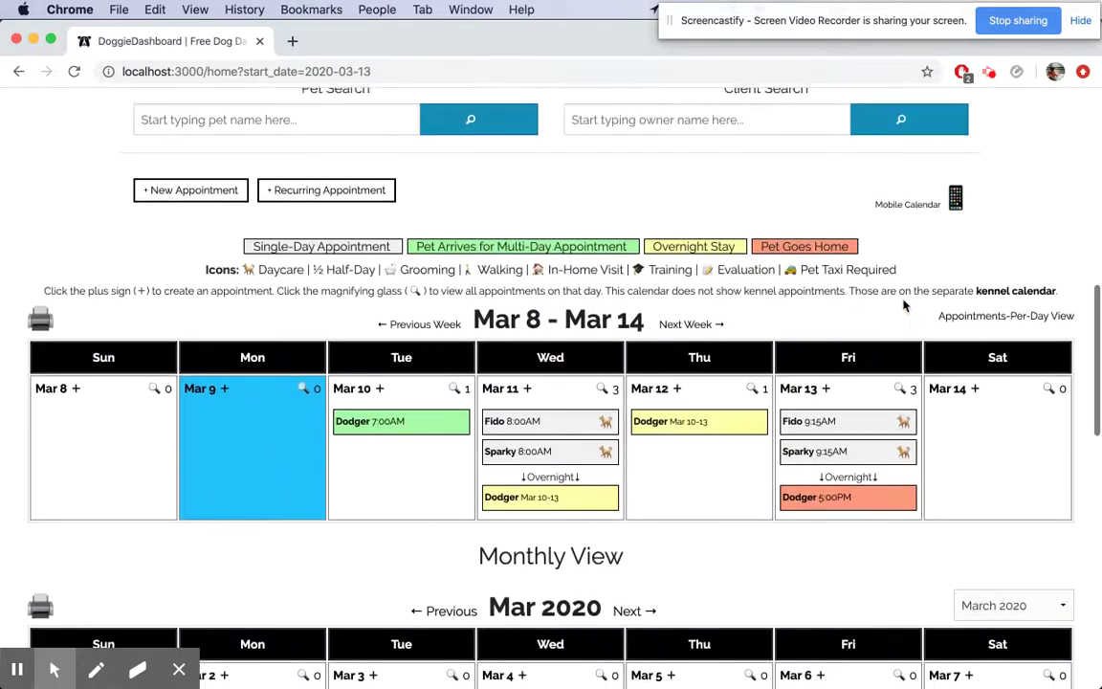